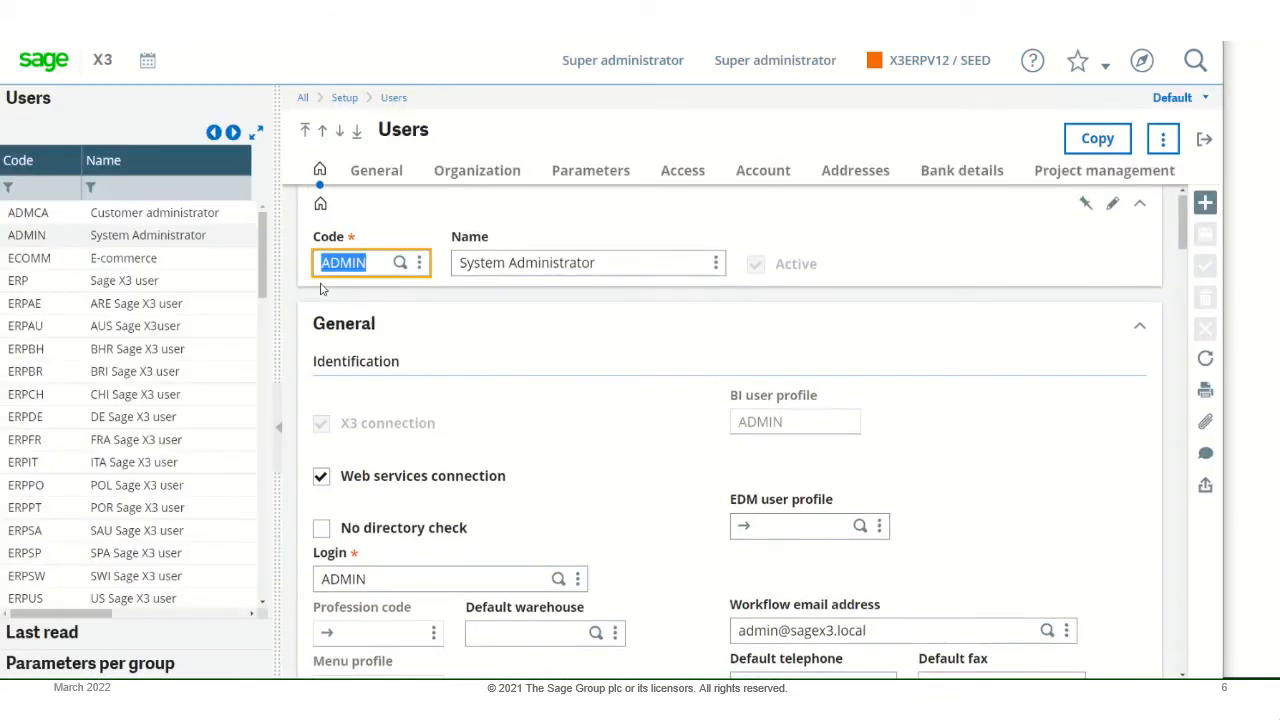
# - Search the ADMIN user's parameters for STOTRACE and open that parameter's settings
pyautogui.click(595, 172)
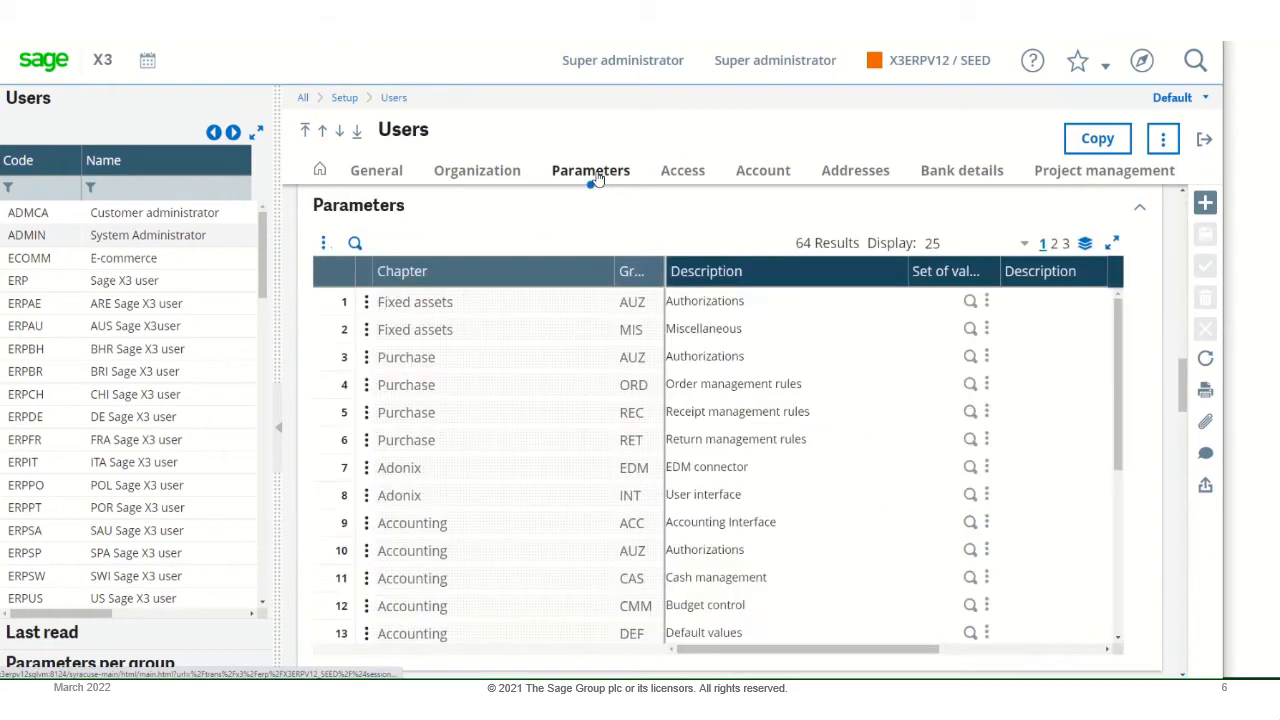
pyautogui.click(365, 303)
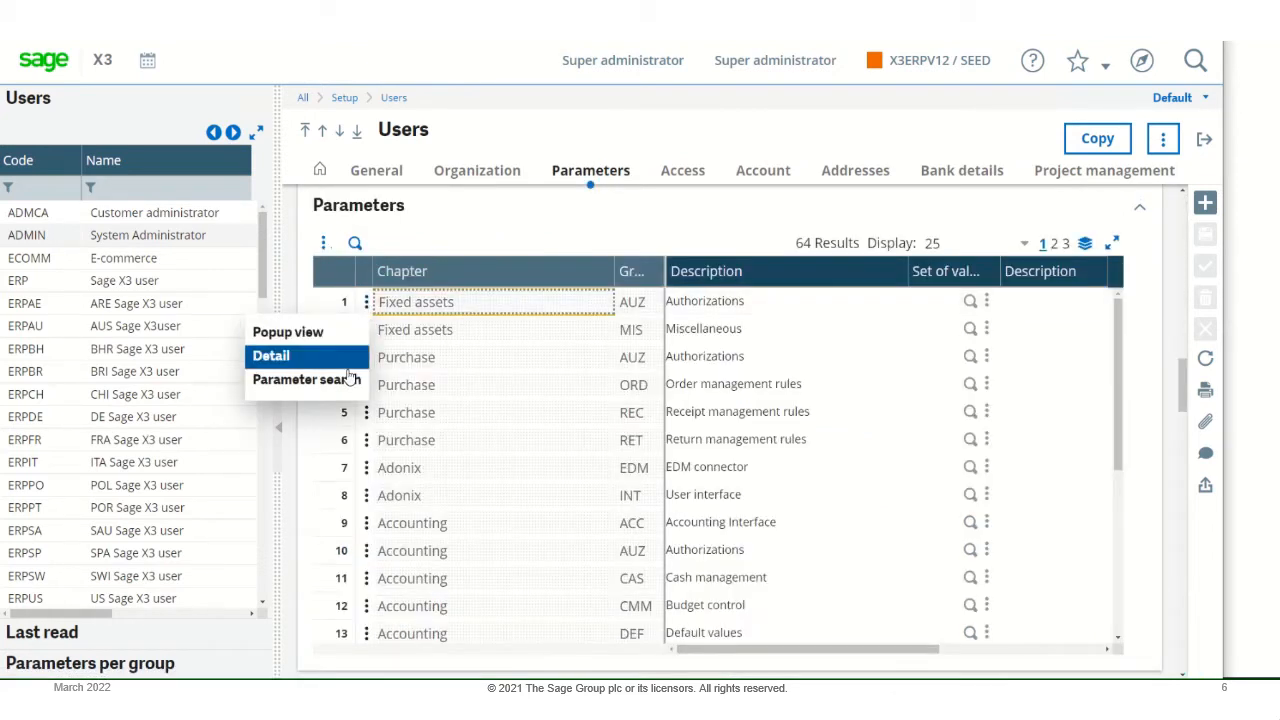
pyautogui.click(306, 380)
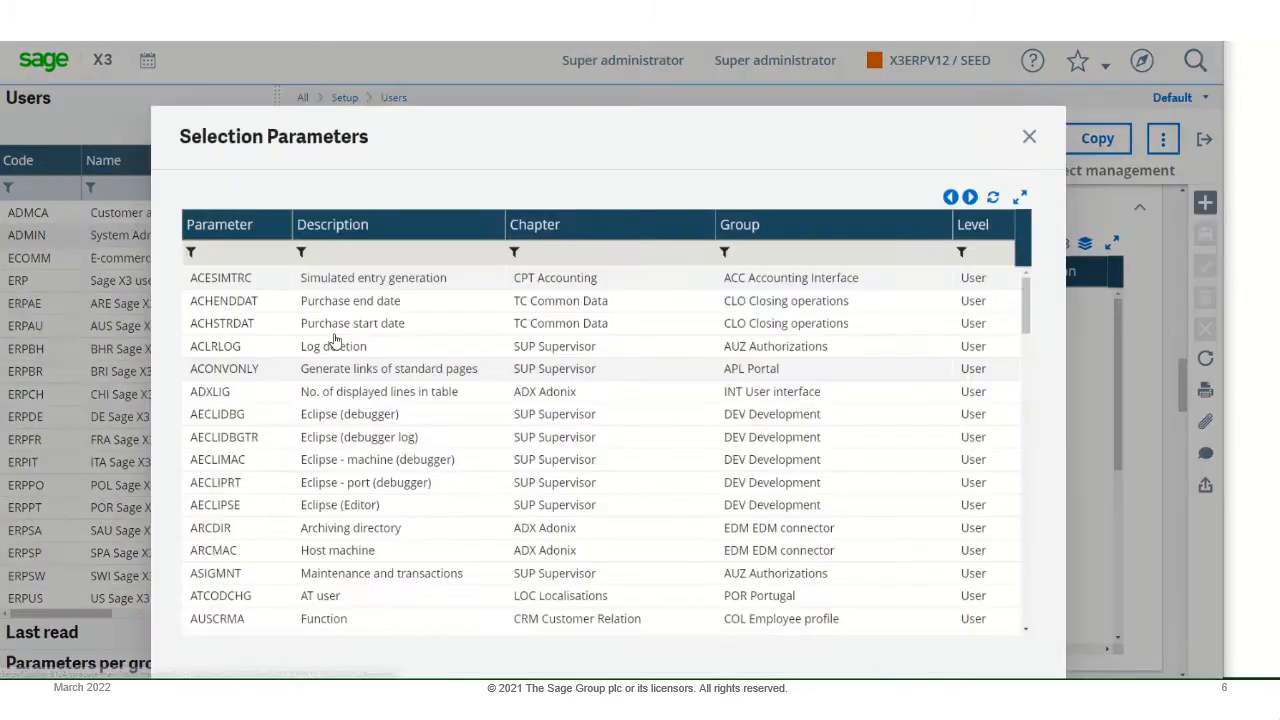
pyautogui.click(245, 256)
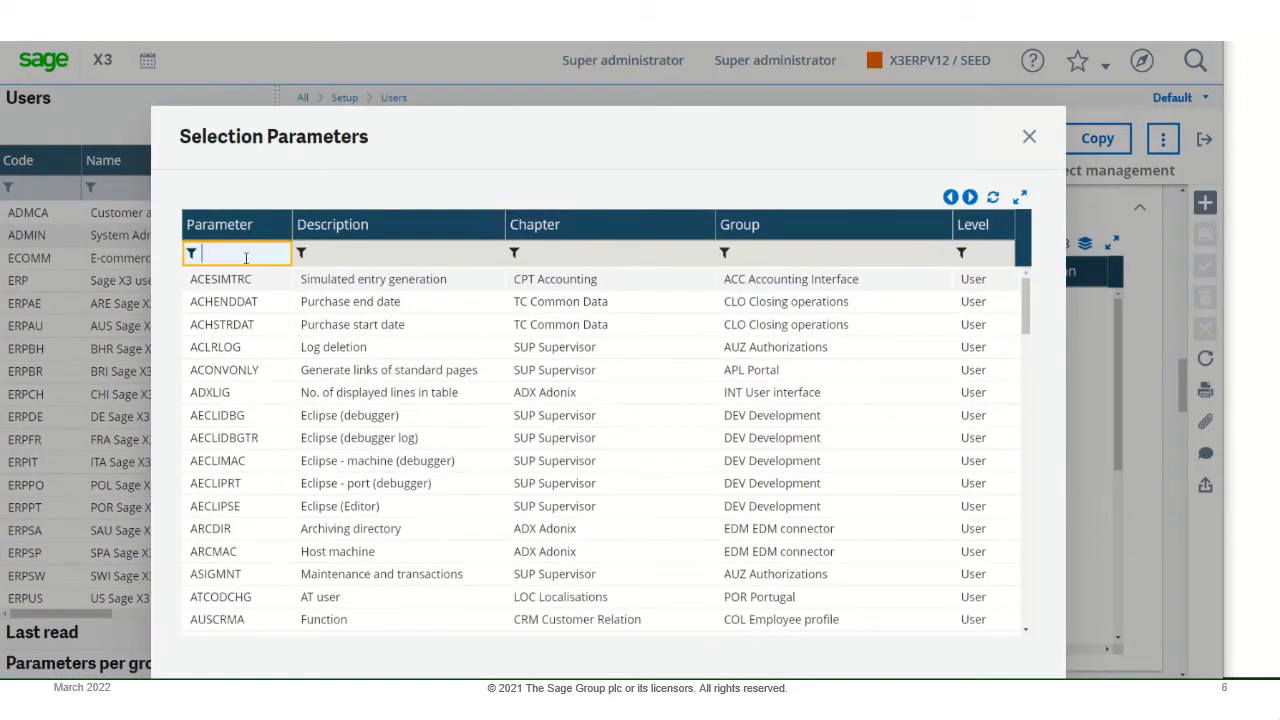
pyautogui.write('STOTRACE')
pyautogui.press('Return')
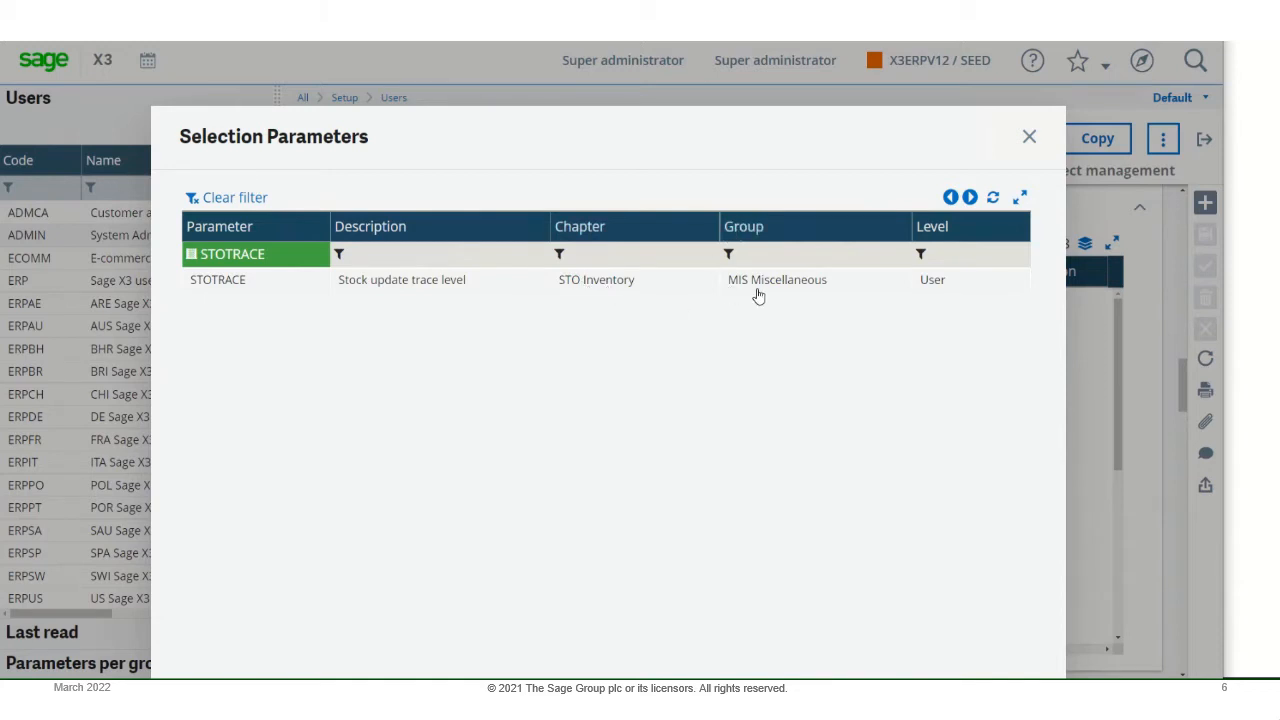
pyautogui.click(418, 284)
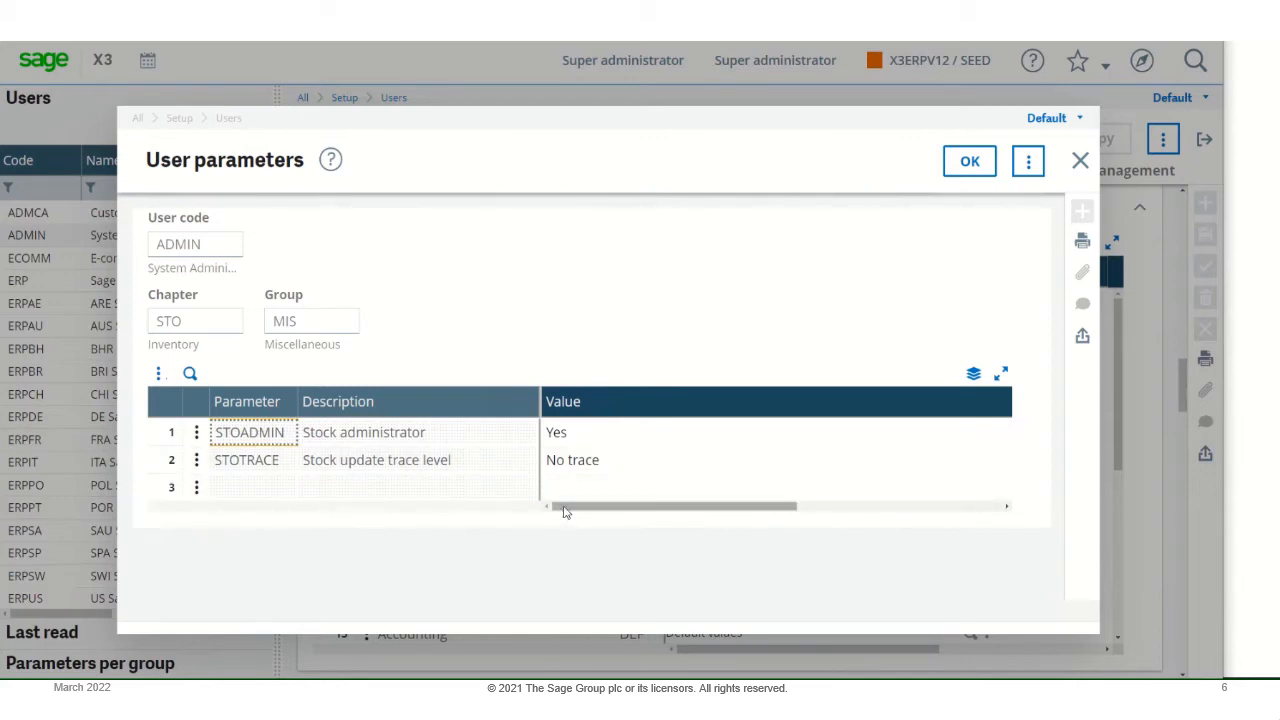
# - Set the STOTRACE parameter to Detailed trace (table updates), save the ADMIN user record, and exit it
pyautogui.moveTo(562, 514); pyautogui.dragTo(734, 517)
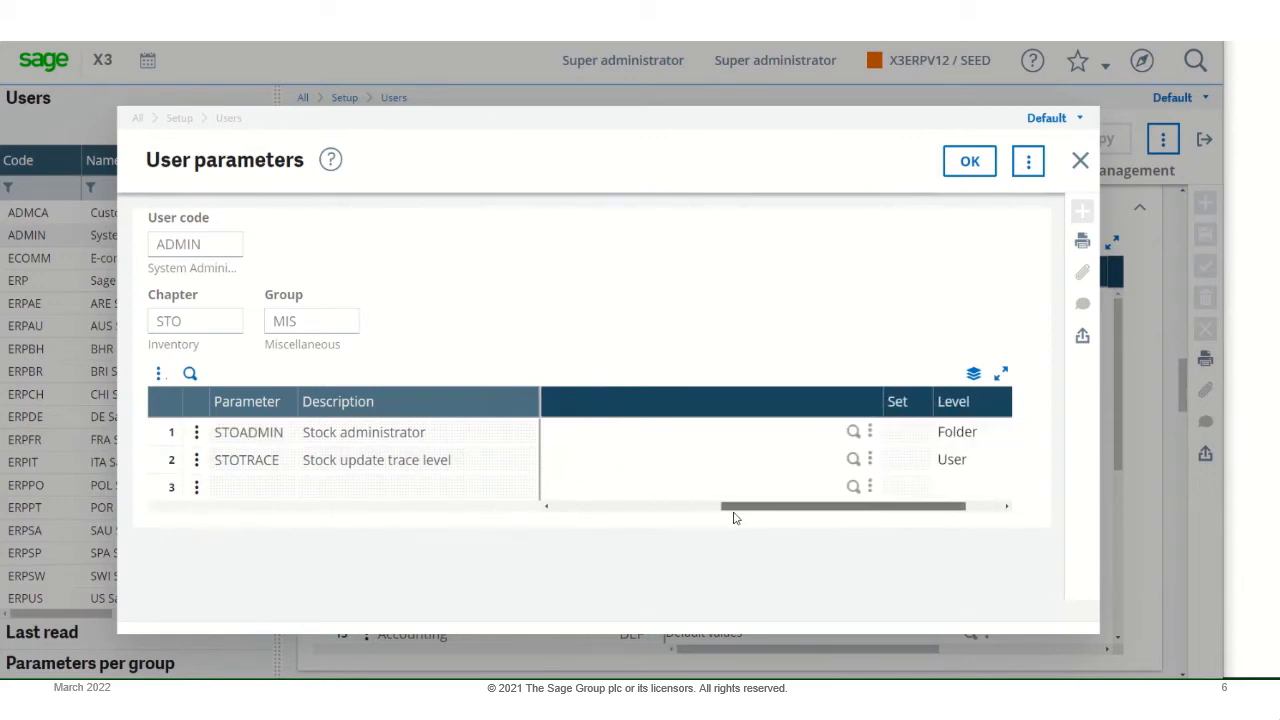
pyautogui.click(852, 459)
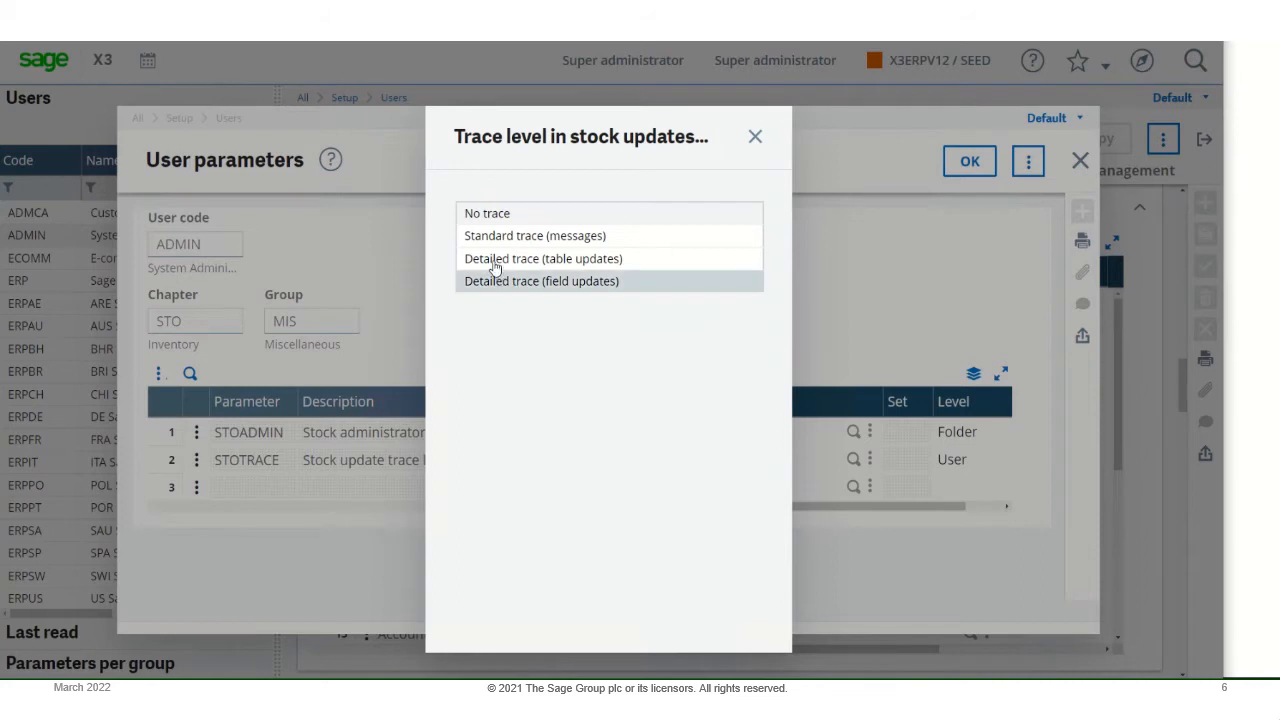
pyautogui.click(570, 262)
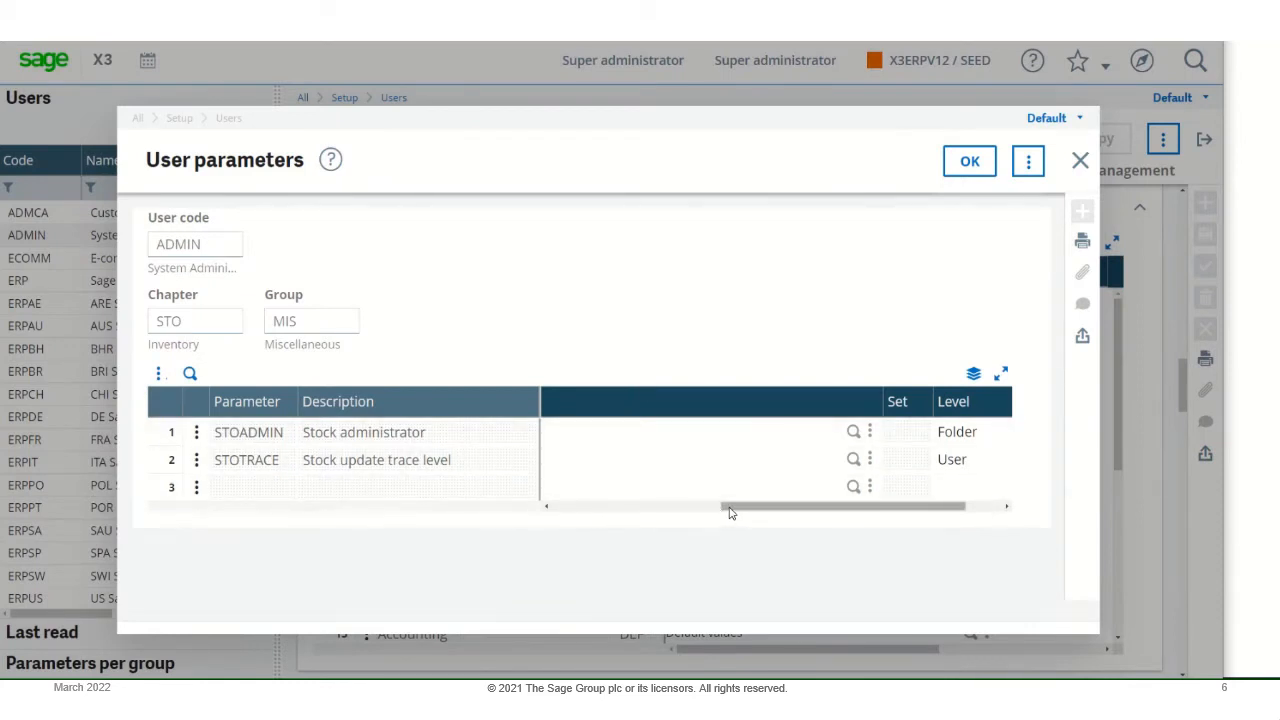
pyautogui.moveTo(730, 513); pyautogui.dragTo(509, 497)
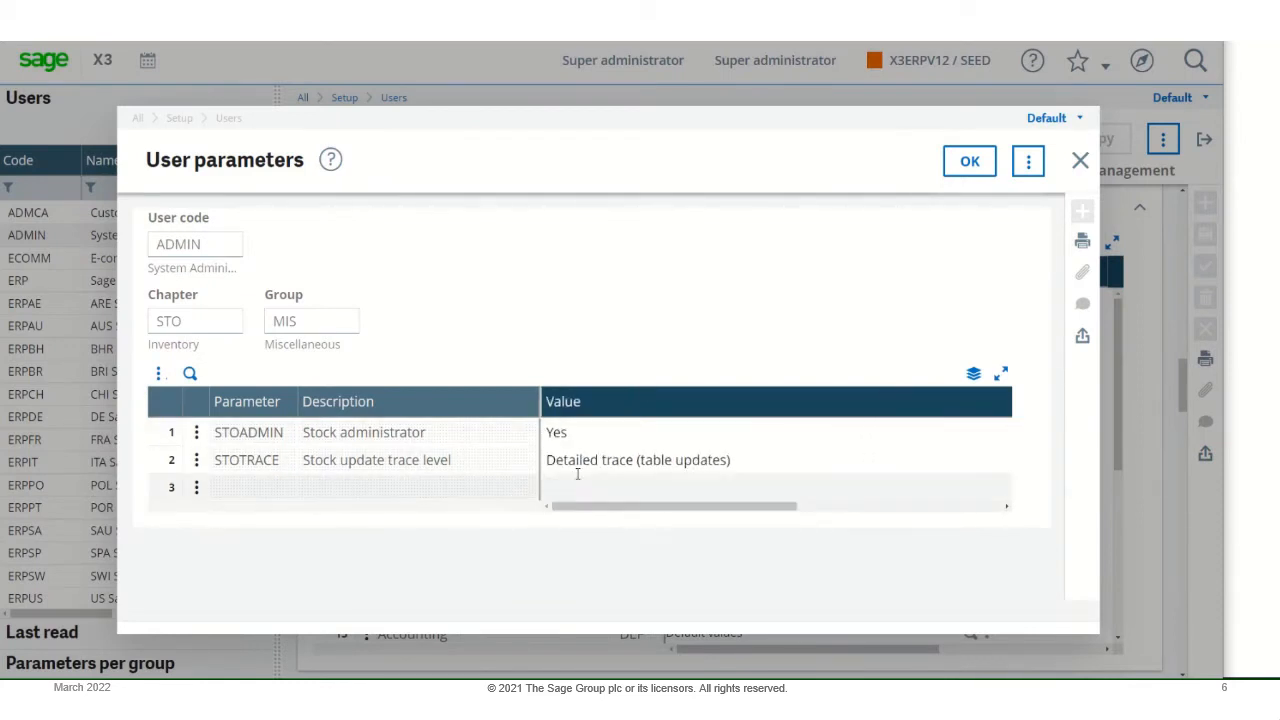
pyautogui.click(966, 163)
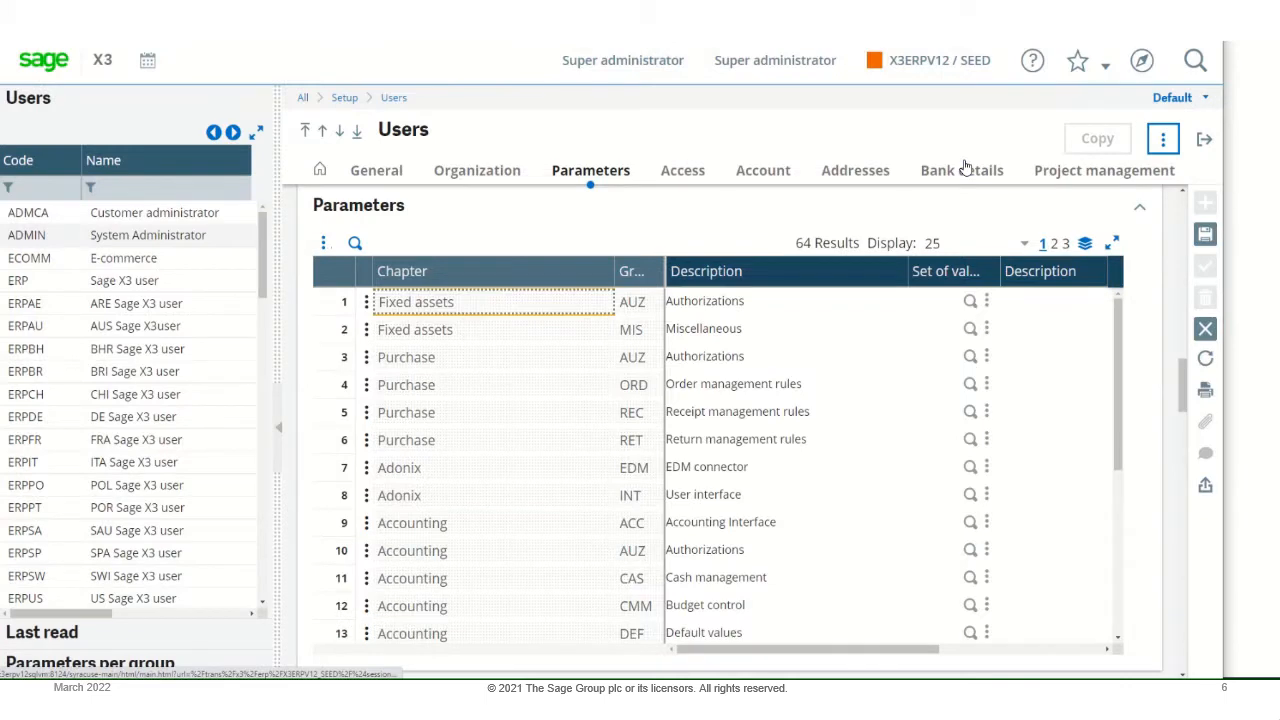
pyautogui.click(1205, 234)
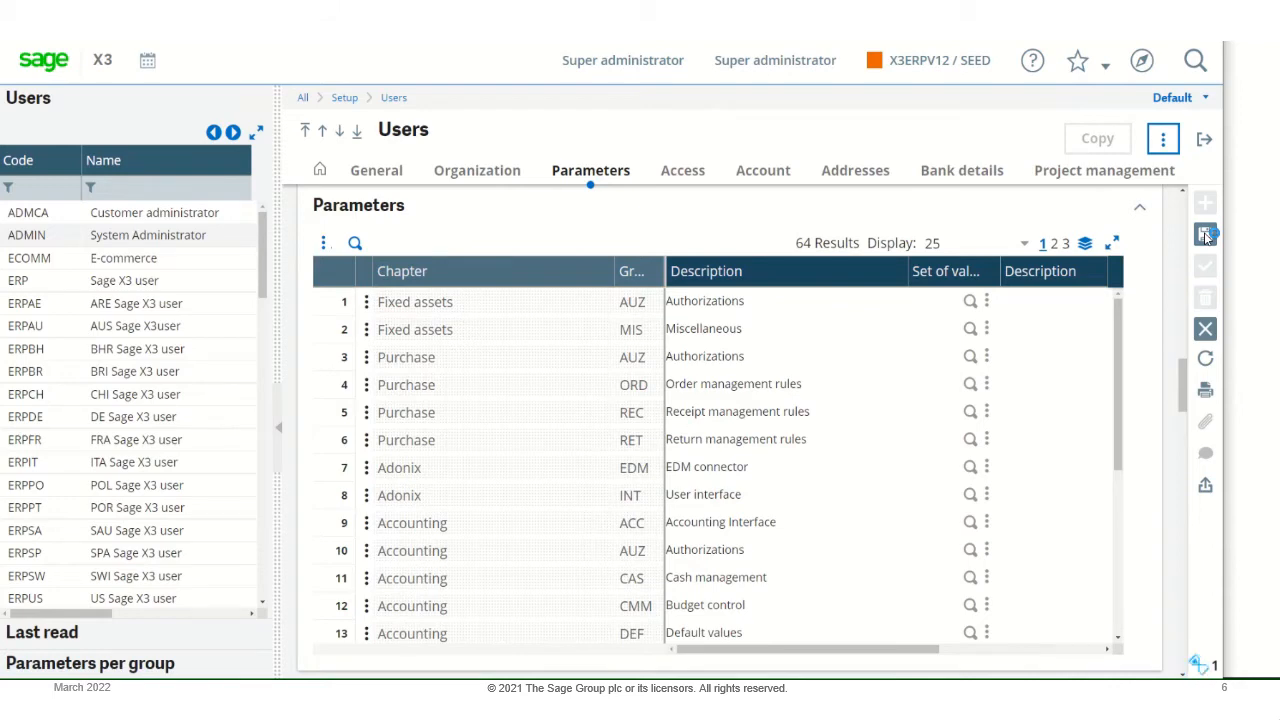
pyautogui.click(1204, 141)
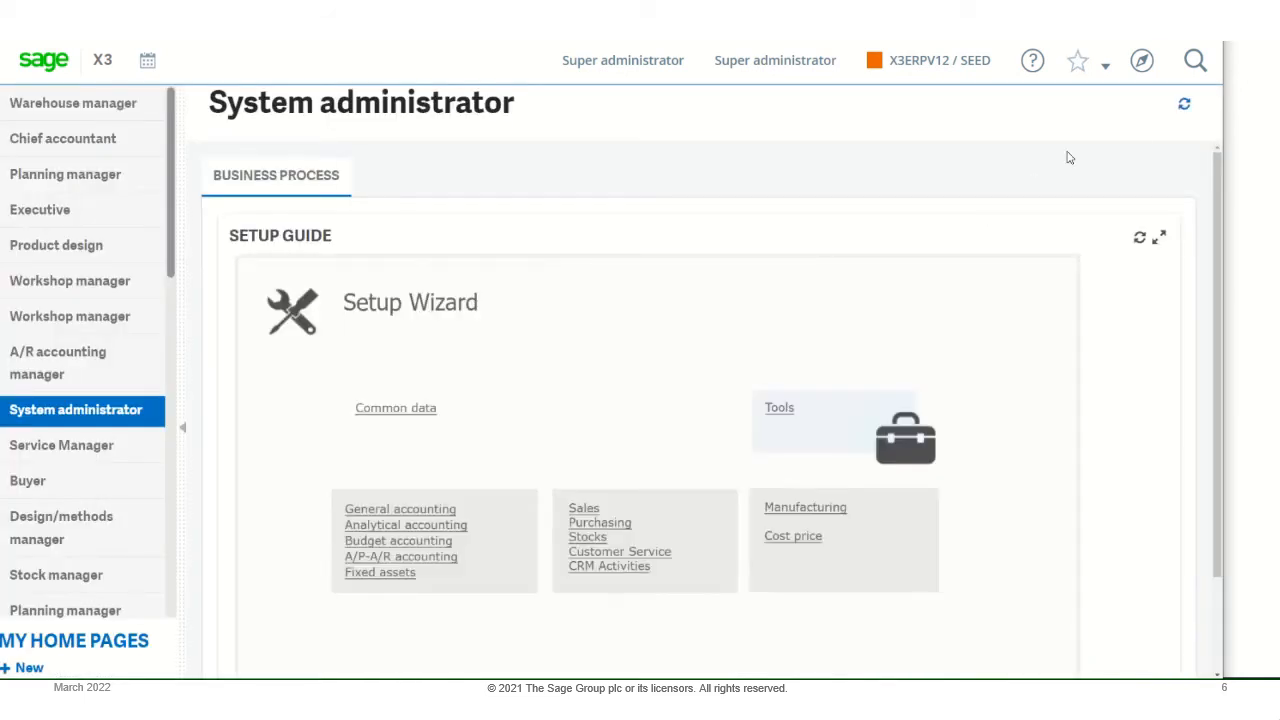
# - Open the Miscellaneous receipts function under Stock receipt/issue transactions with the ALL Misc Stock Receipts Full Entry transaction
pyautogui.click(1143, 63)
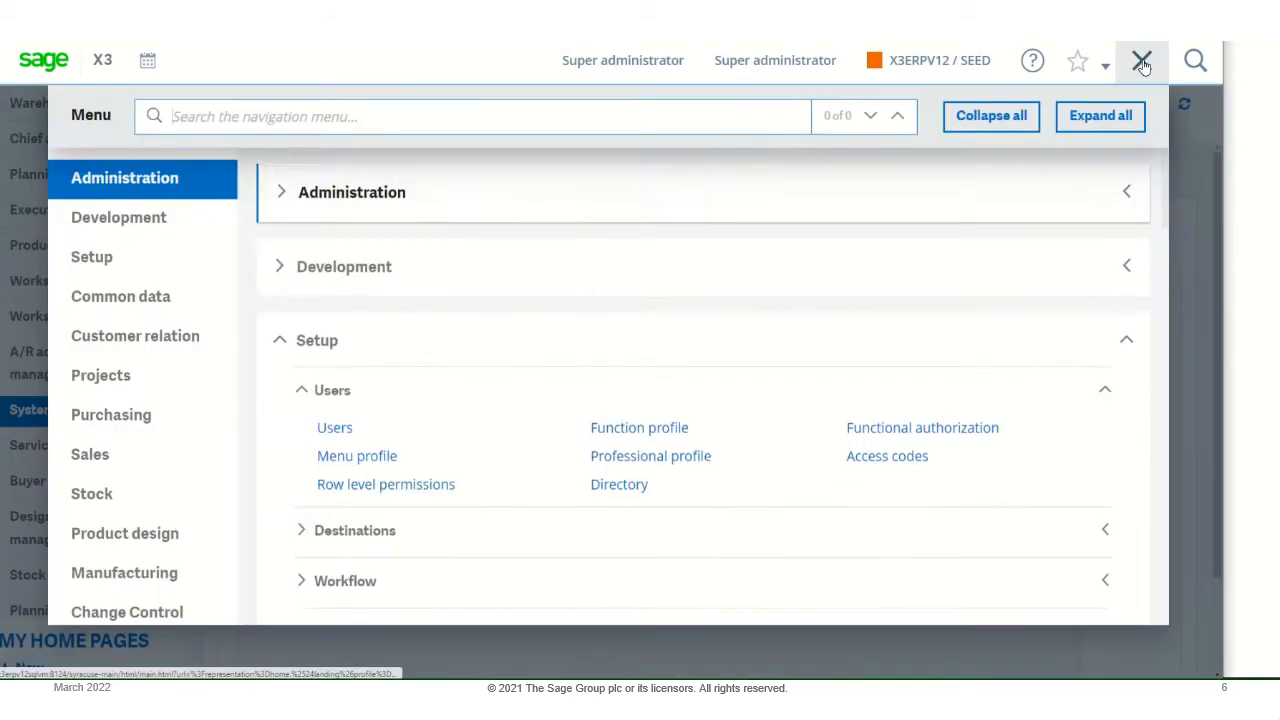
pyautogui.click(1033, 119)
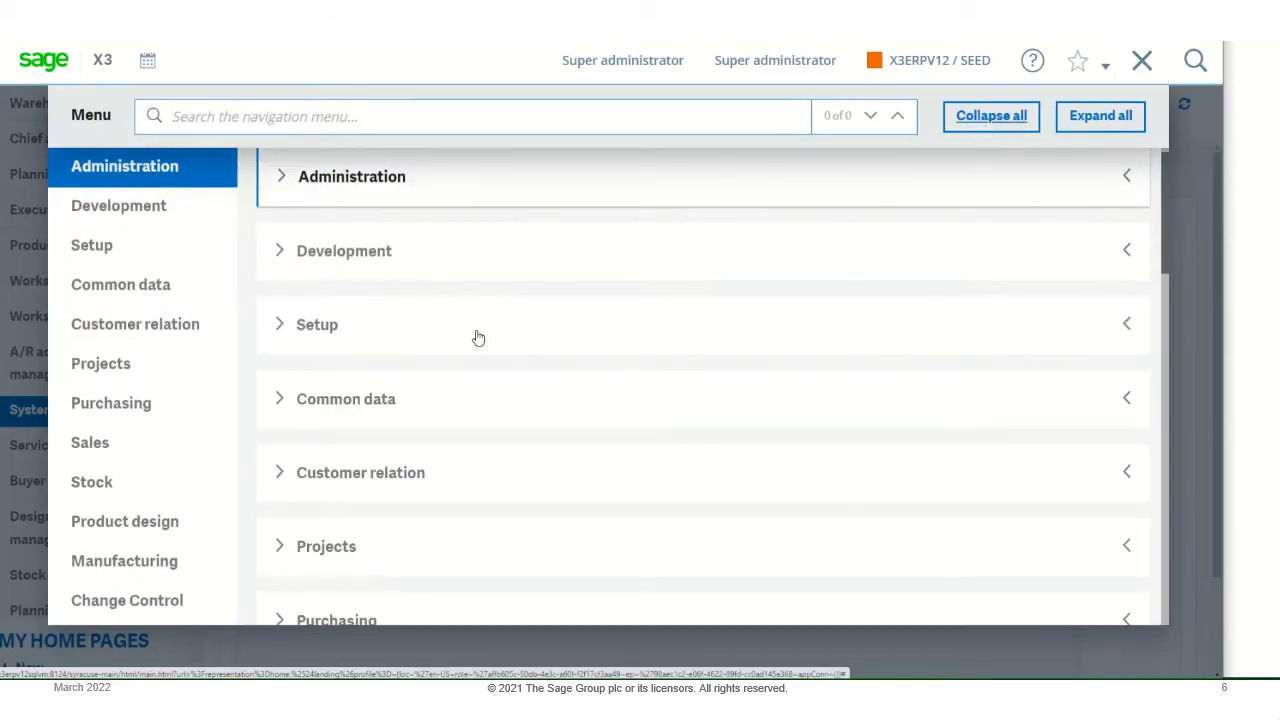
pyautogui.scroll(-2, 473, 321)
pyautogui.scroll(-3, 473, 321)
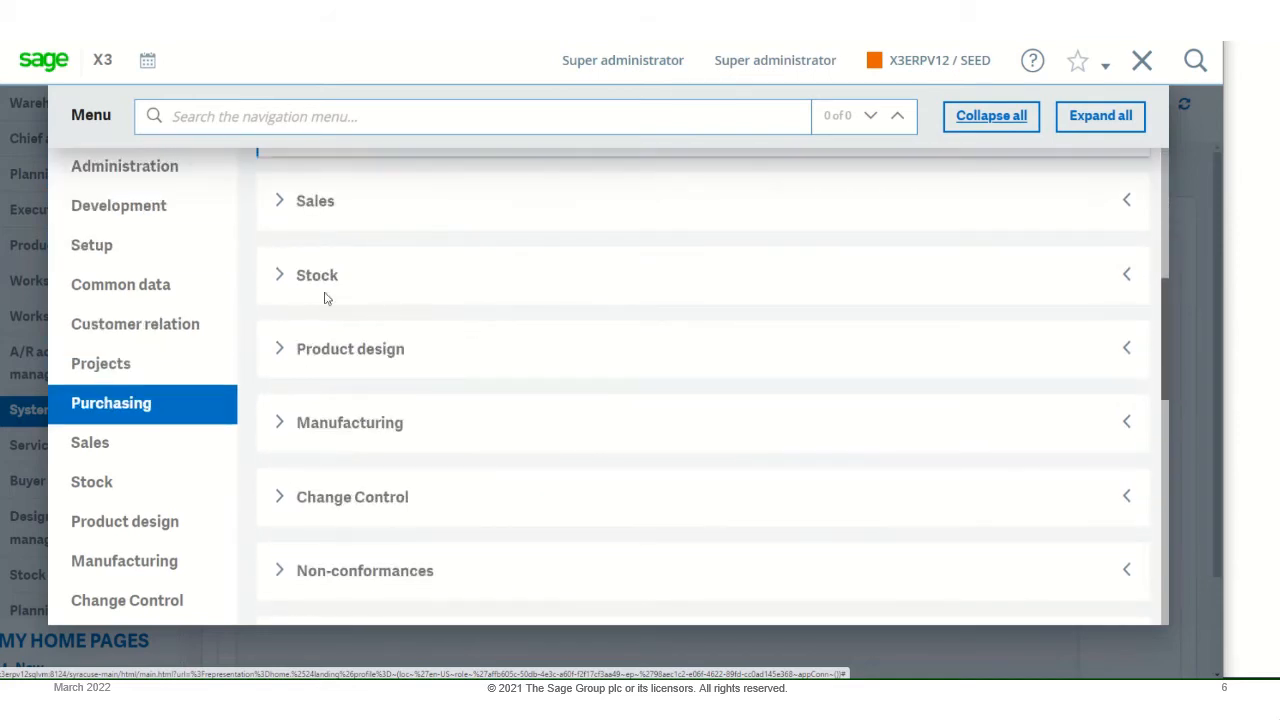
pyautogui.click(282, 276)
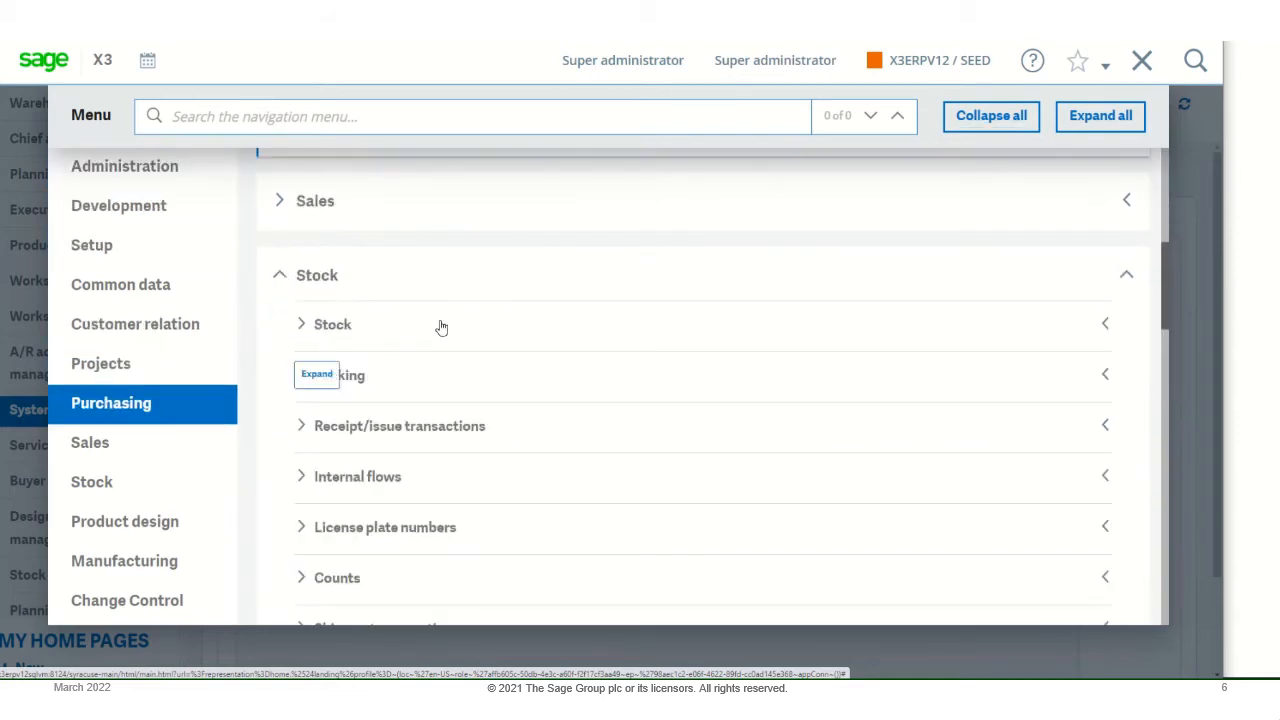
pyautogui.click(303, 428)
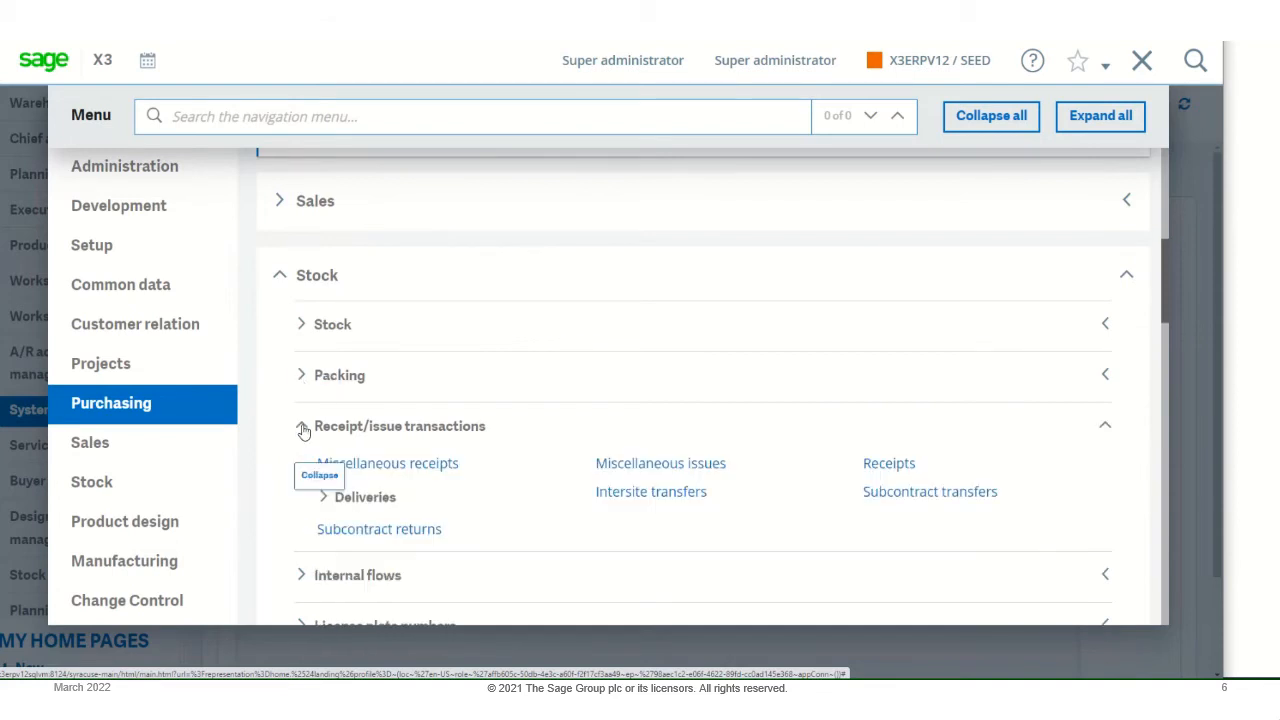
pyautogui.click(416, 468)
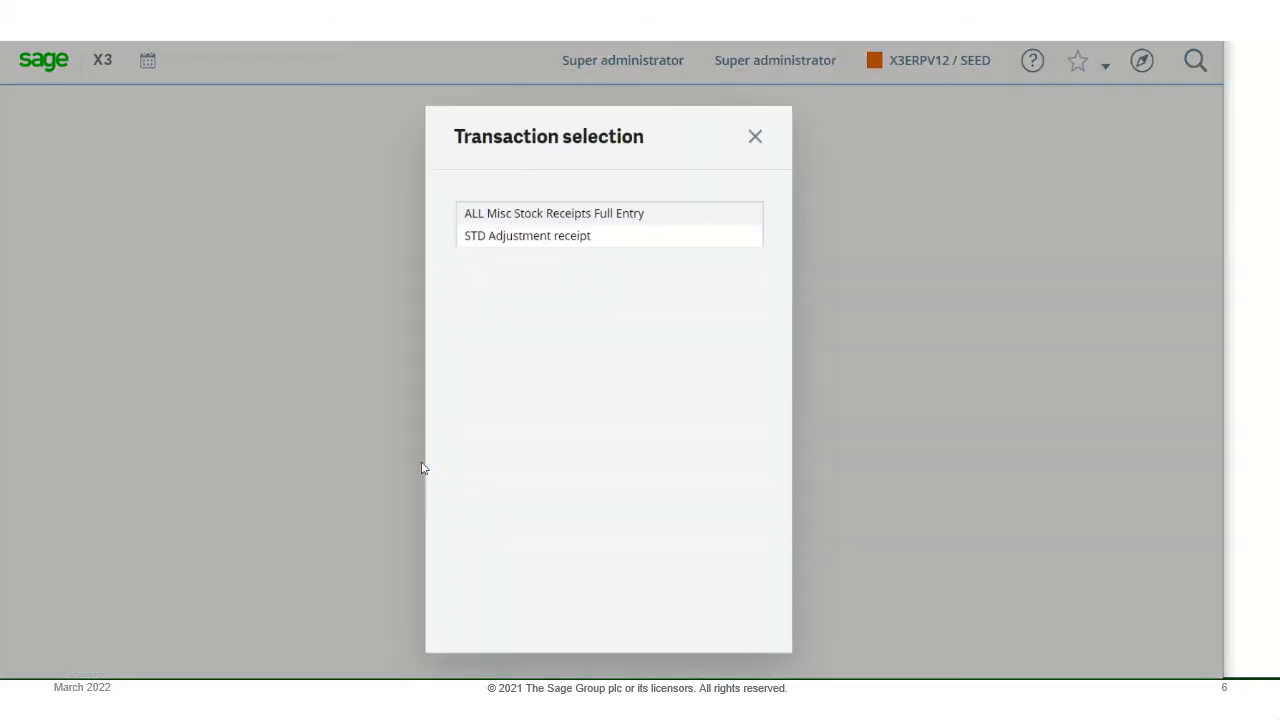
pyautogui.click(558, 214)
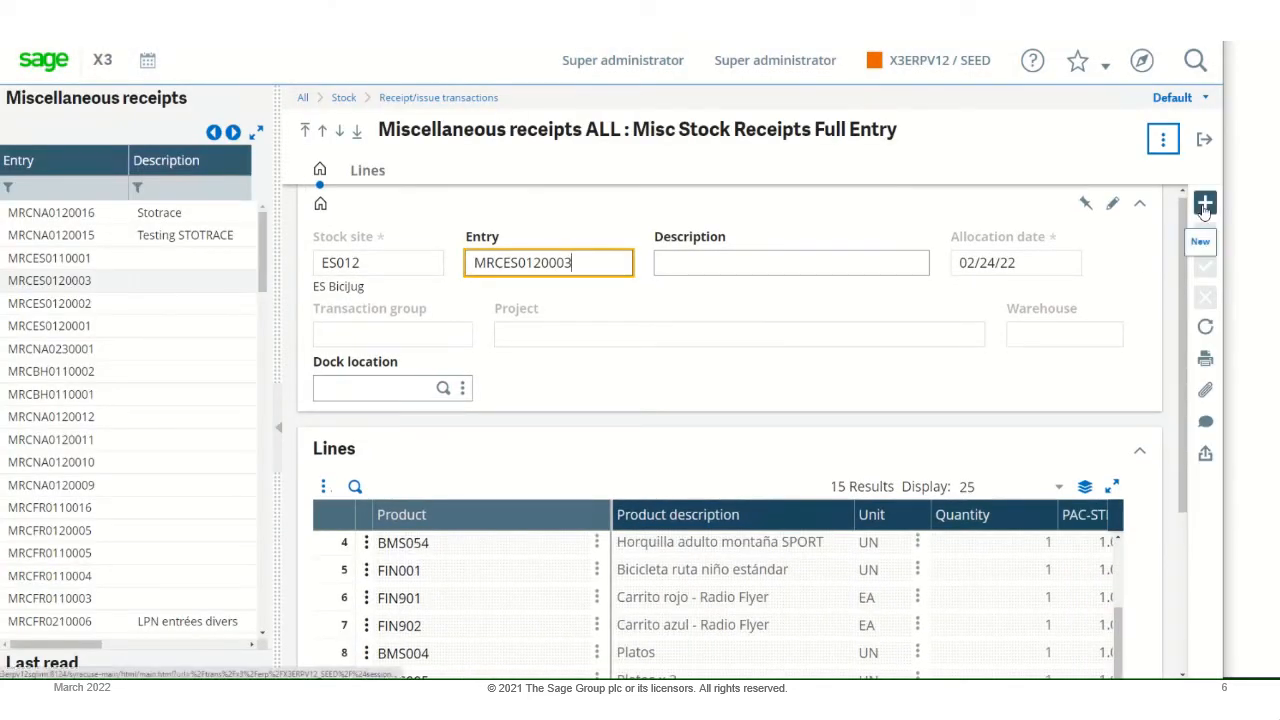
# - Start a new miscellaneous receipt for stock site NA012
pyautogui.click(1204, 204)
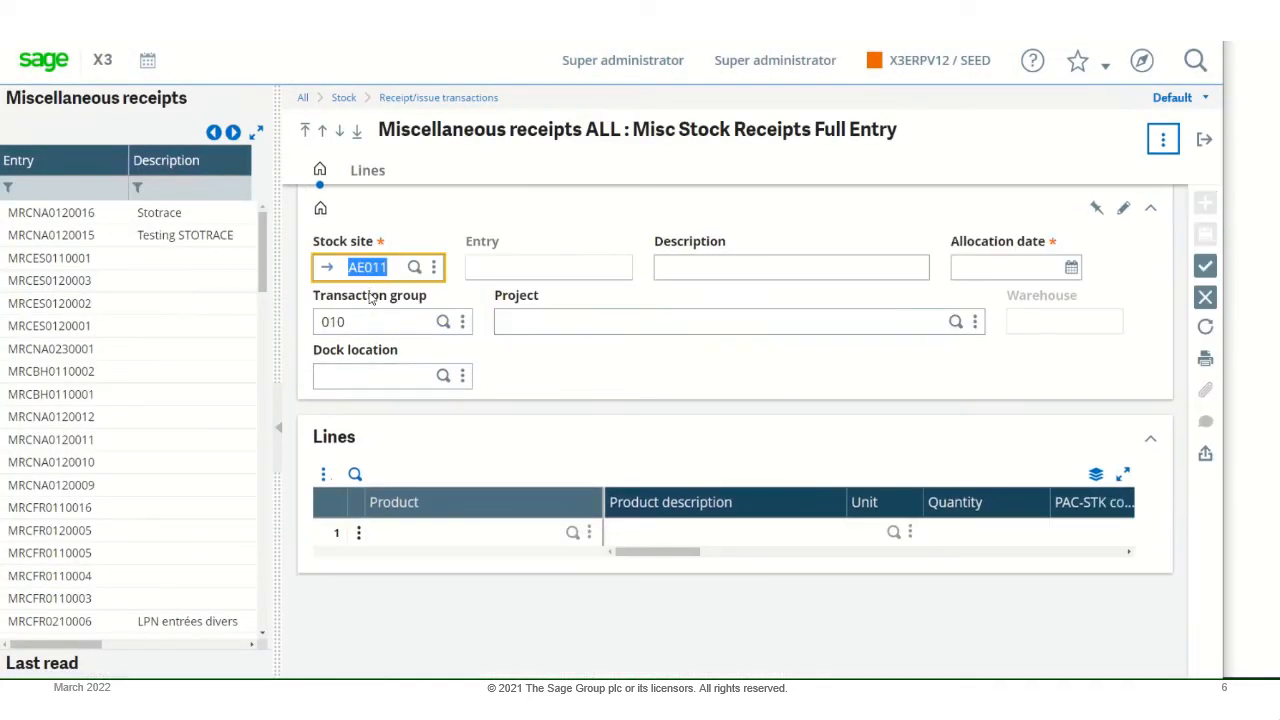
pyautogui.write('na012')
pyautogui.press('Tab')
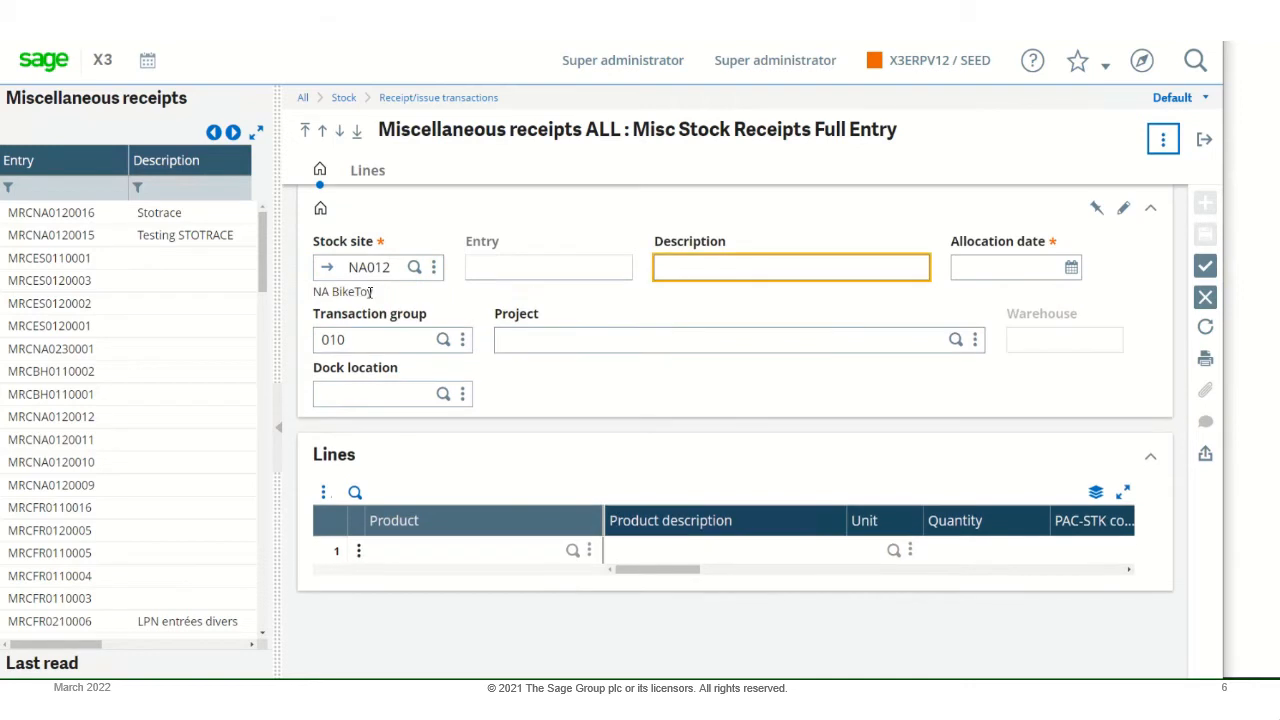
# - Enter "STOTRACE Test -Tables" as the receipt description and clear the transaction group
pyautogui.write('STOTRACE Test -Tab')
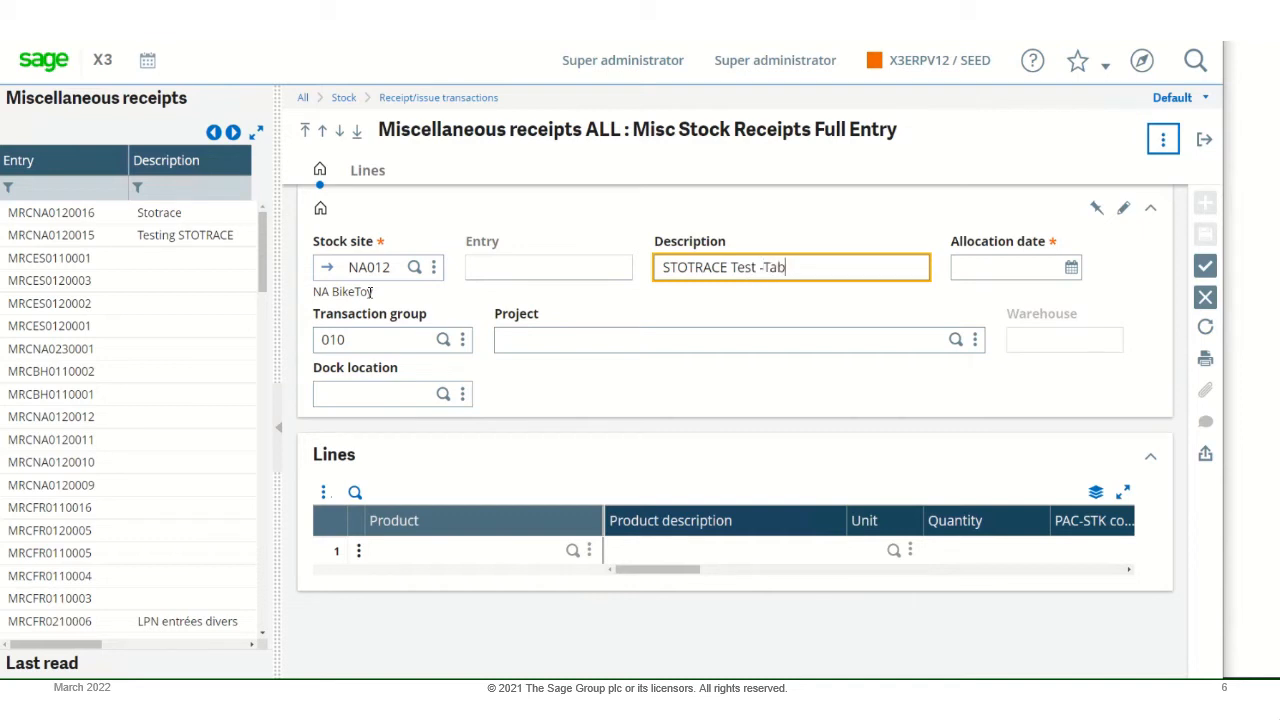
pyautogui.write('les')
pyautogui.click(376, 342)
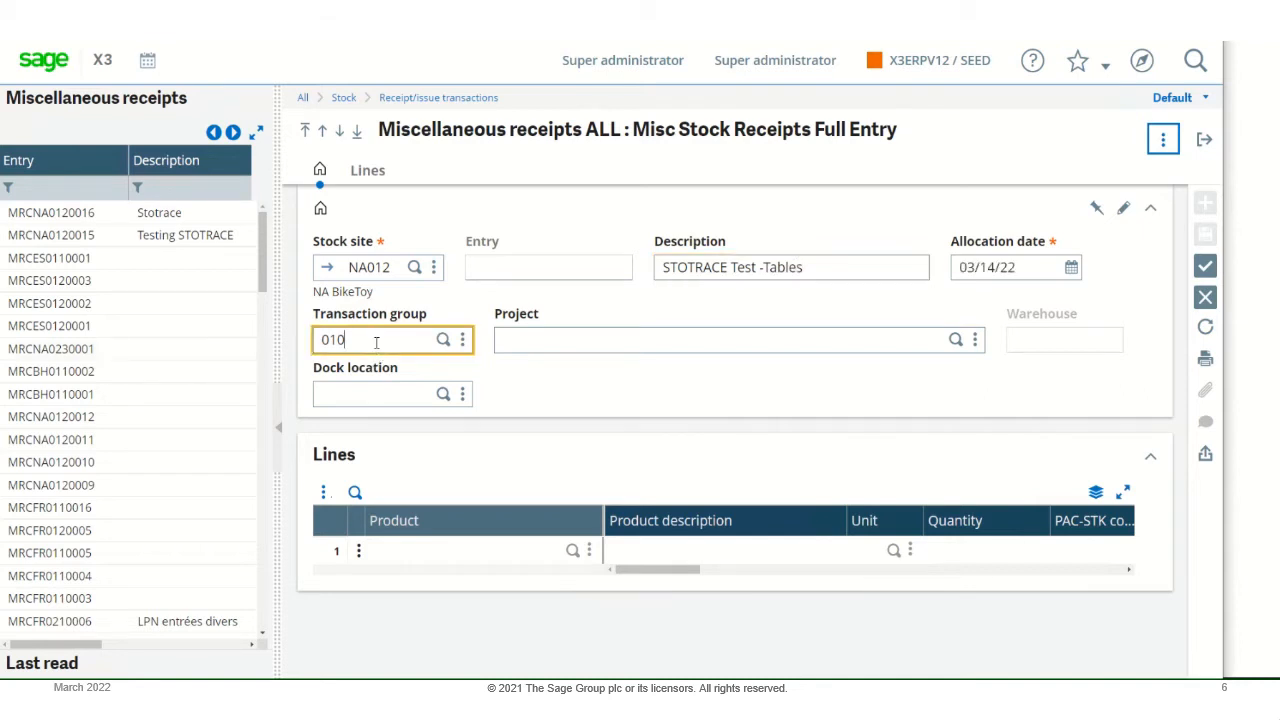
pyautogui.moveTo(376, 342); pyautogui.dragTo(298, 342)
pyautogui.press('BackSpace')
# - Add a receipt line for product BMS001 with a quantity of 100
pyautogui.click(477, 558)
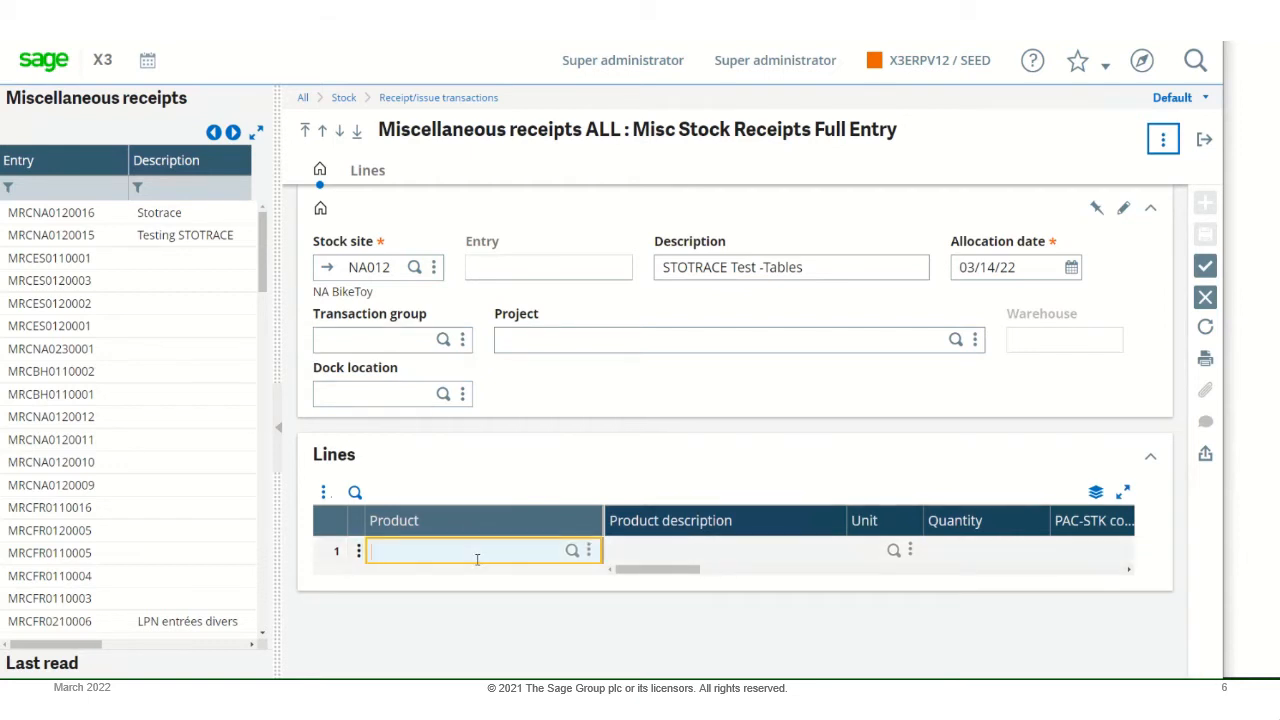
pyautogui.write('BMS001')
pyautogui.press('Tab')
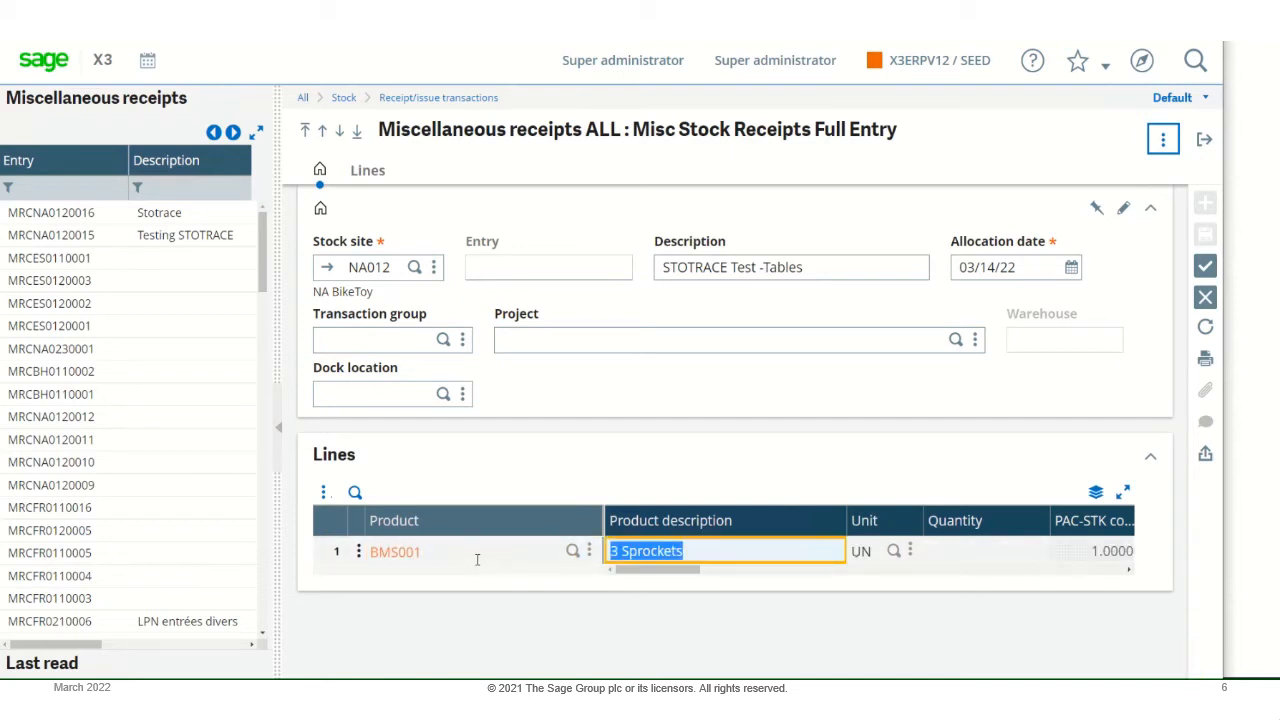
pyautogui.press('Tab')
pyautogui.press('Tab')
pyautogui.write('1')
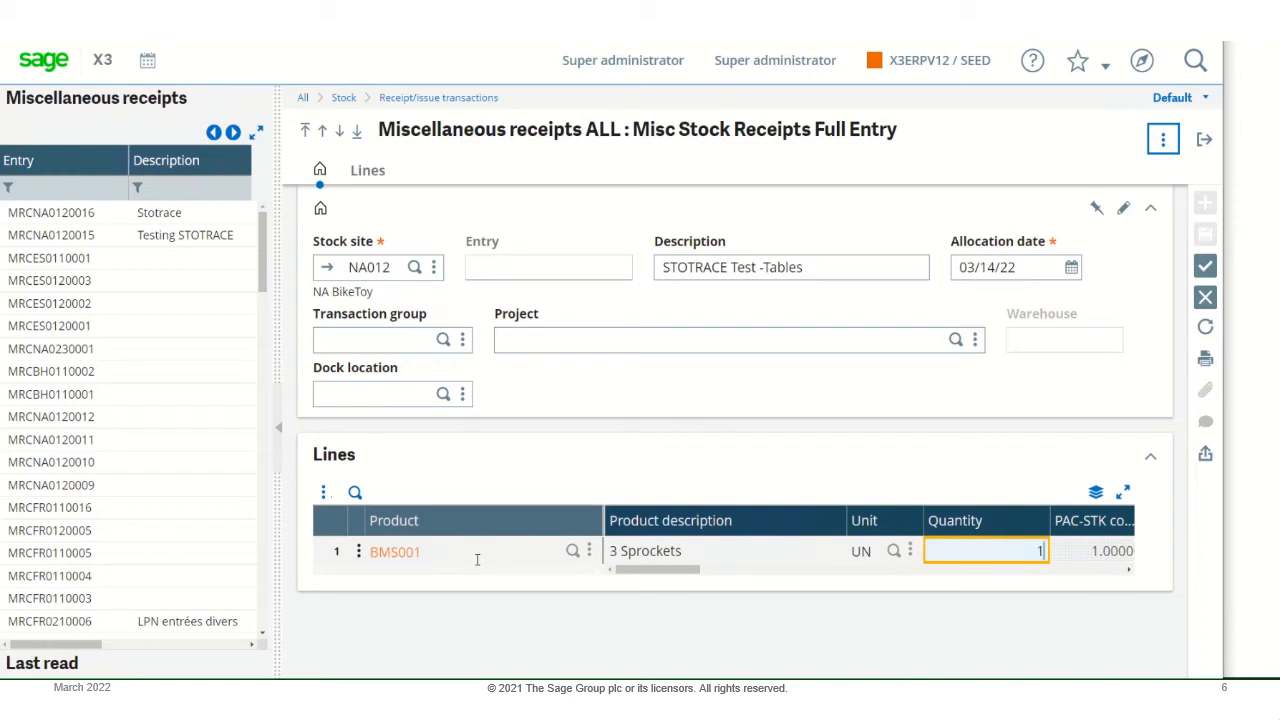
pyautogui.write('00')
# - Keep the line's default status and location, set its price to 4, and create the receipt
pyautogui.press('Tab')
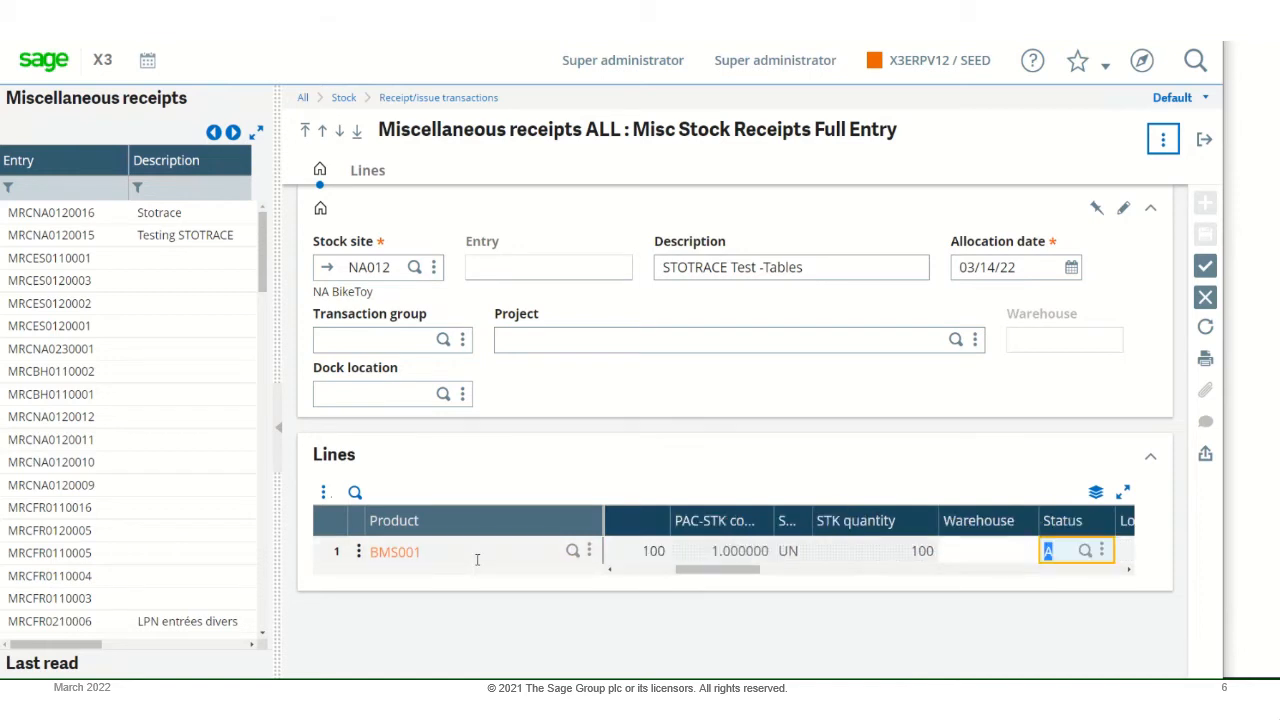
pyautogui.press('Tab')
pyautogui.press('Tab')
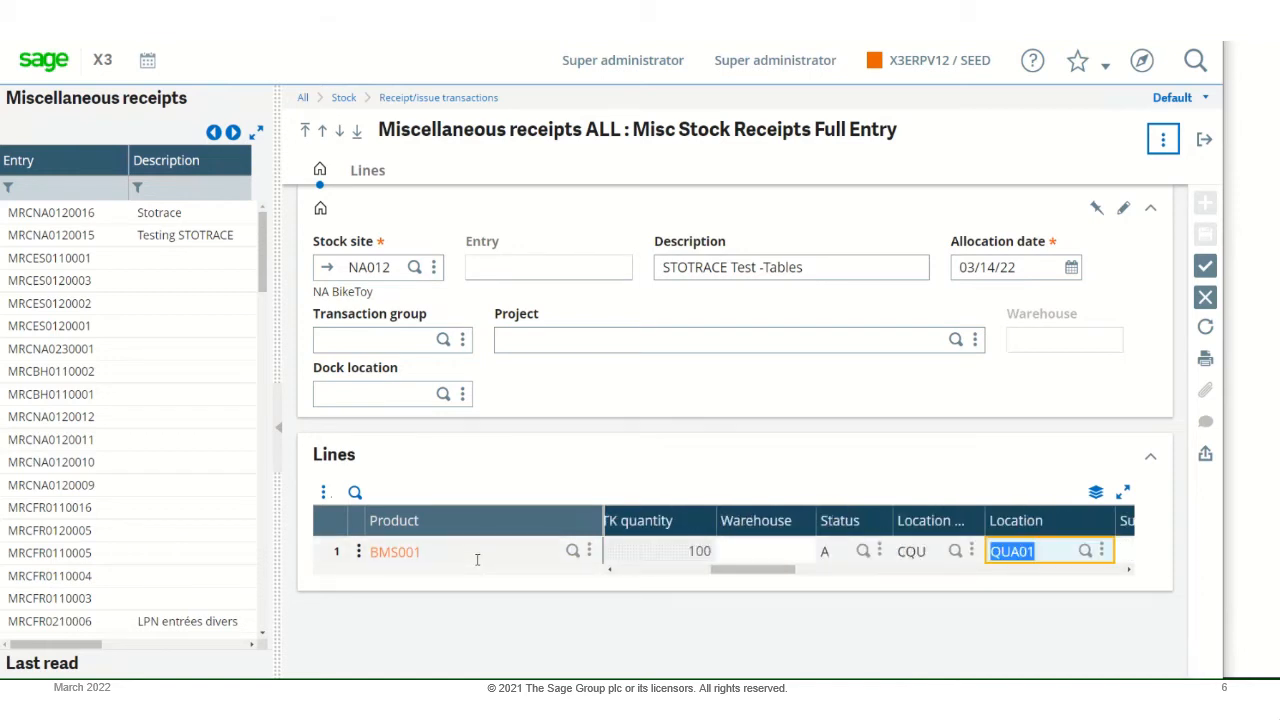
pyautogui.press('Tab')
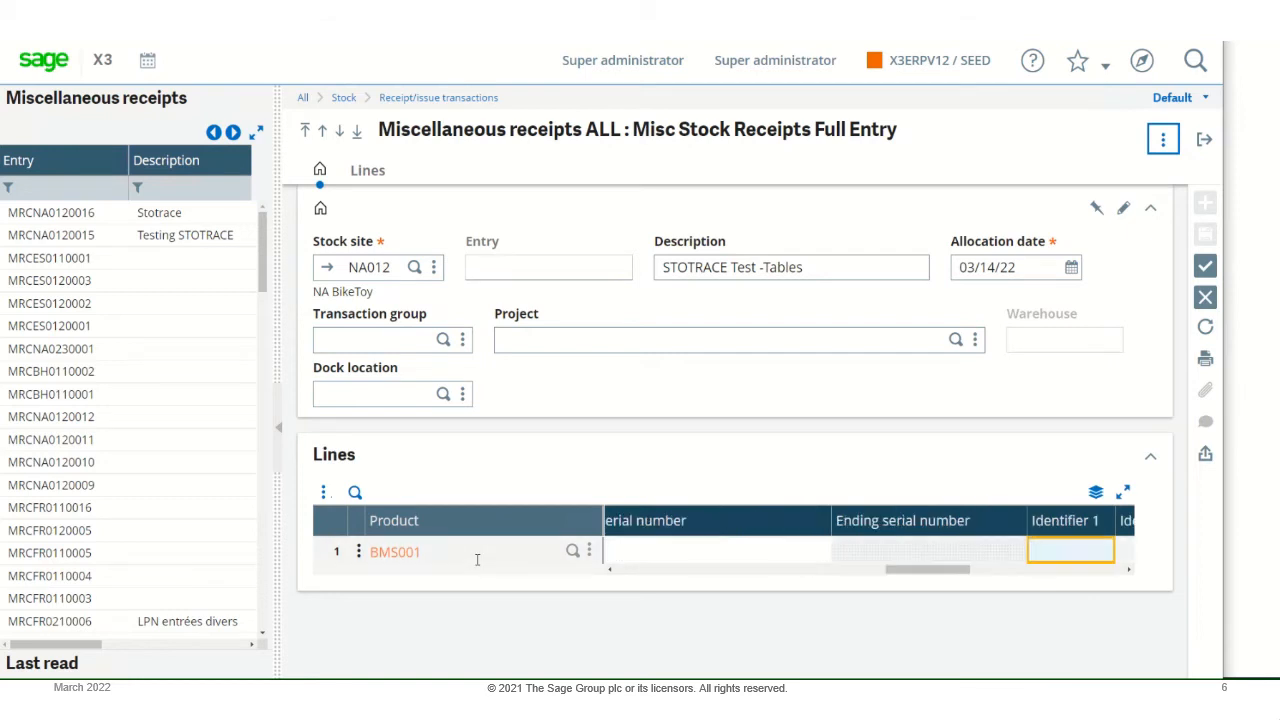
pyautogui.press('Tab')
pyautogui.press('Tab')
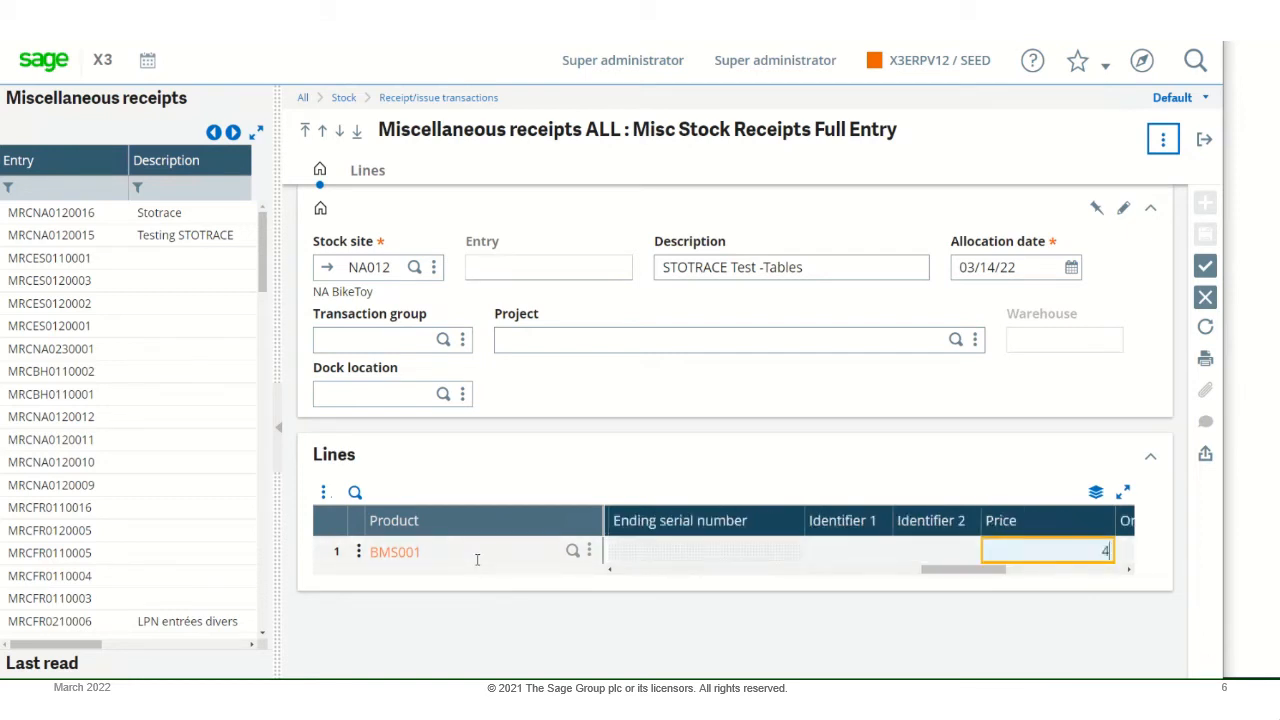
pyautogui.press('Tab')
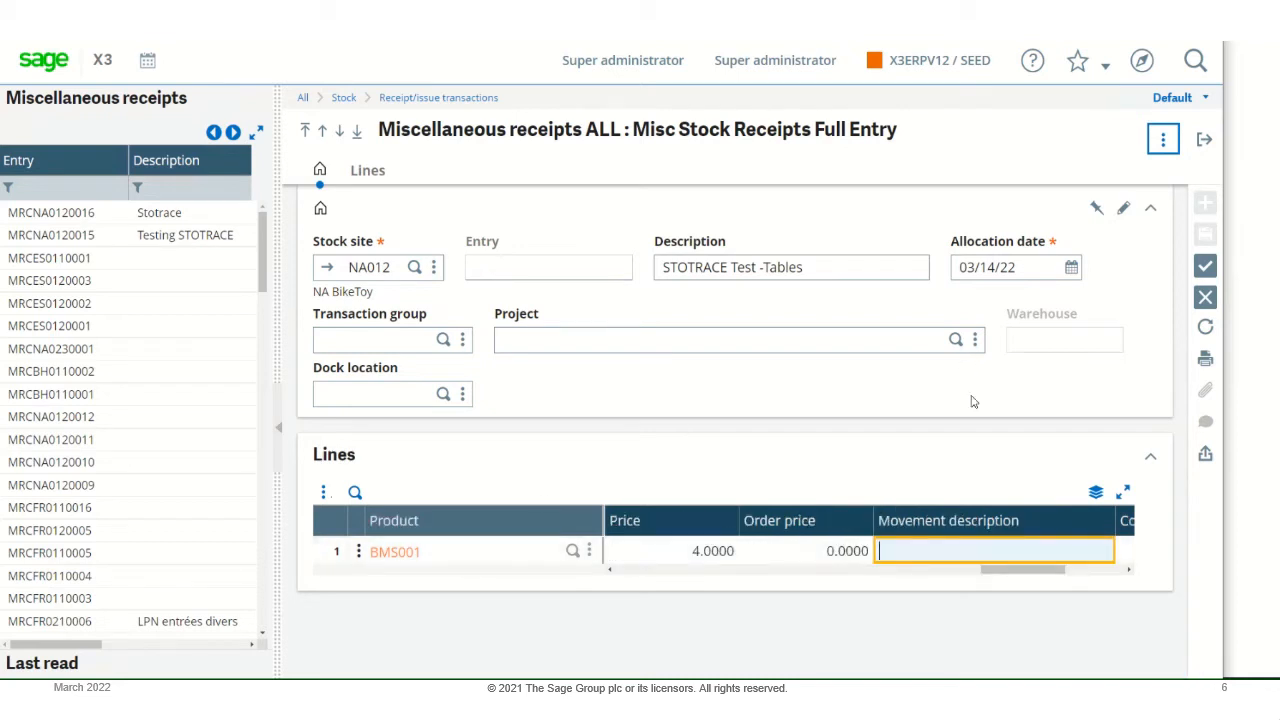
pyautogui.click(1205, 266)
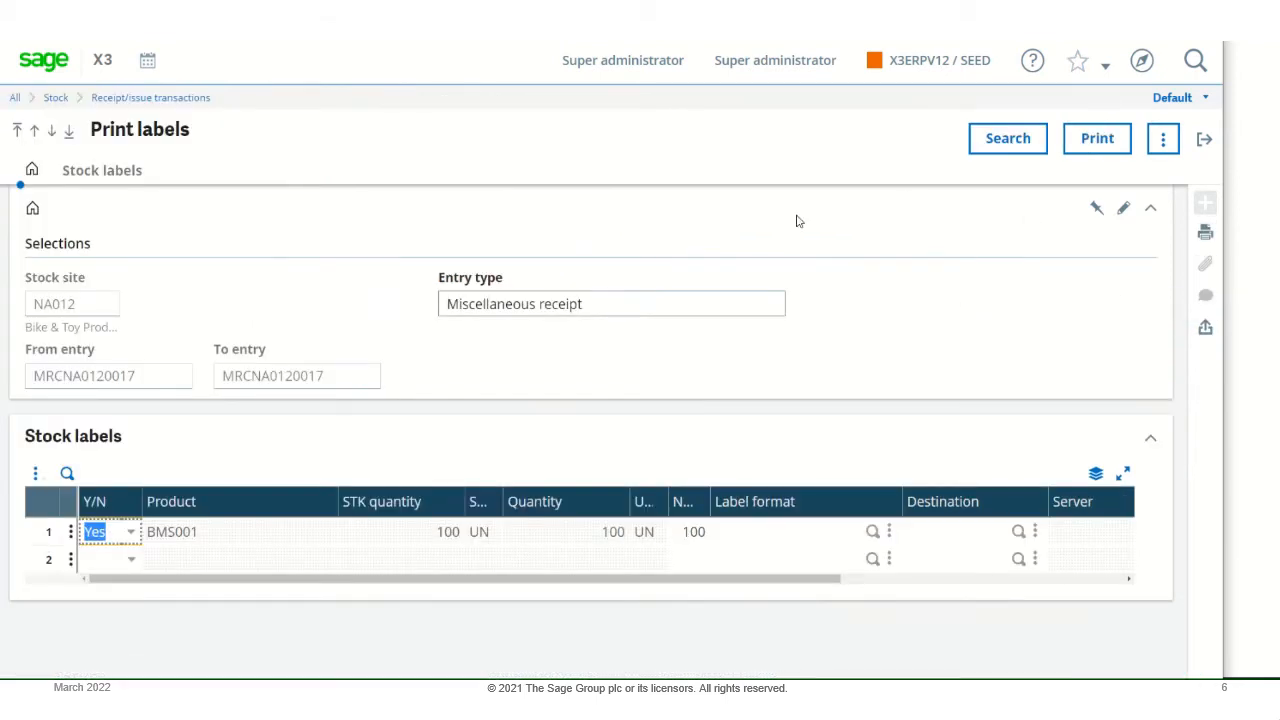
# - Leave label printing without printing, review the tables listed in the stock update log, and exit to the home page
pyautogui.click(1203, 141)
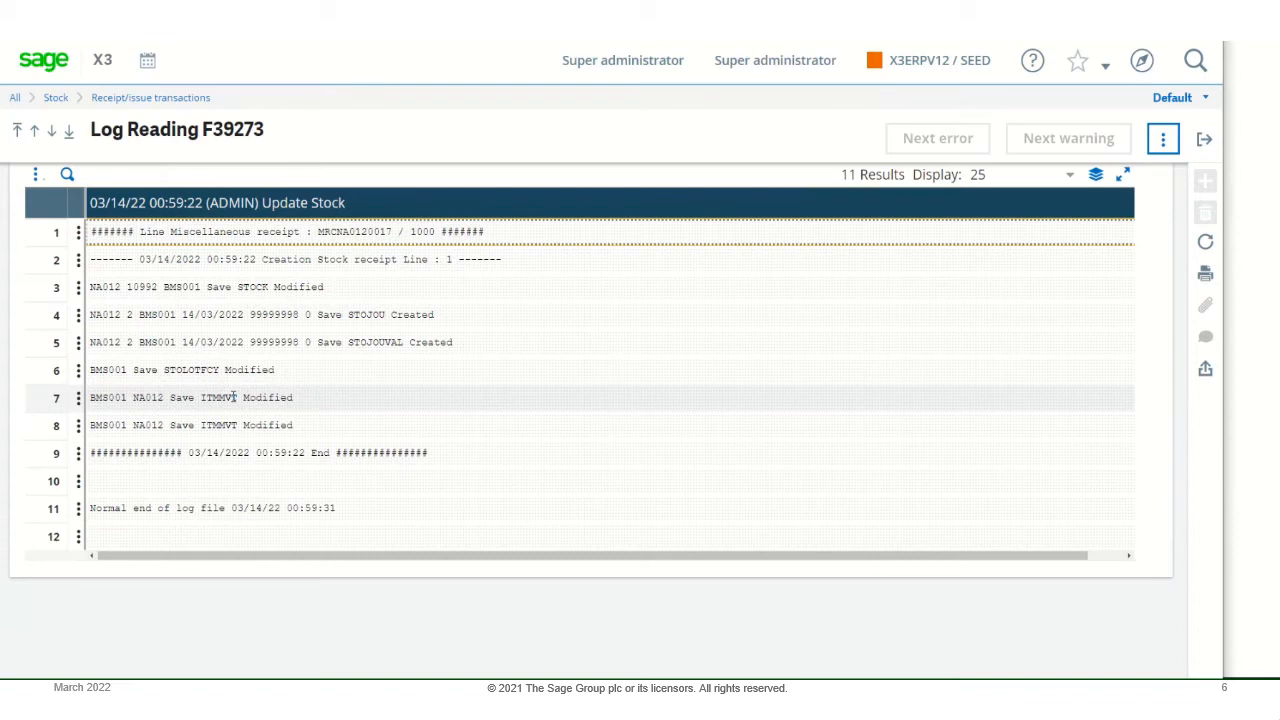
pyautogui.click(1203, 143)
pyautogui.click(1204, 140)
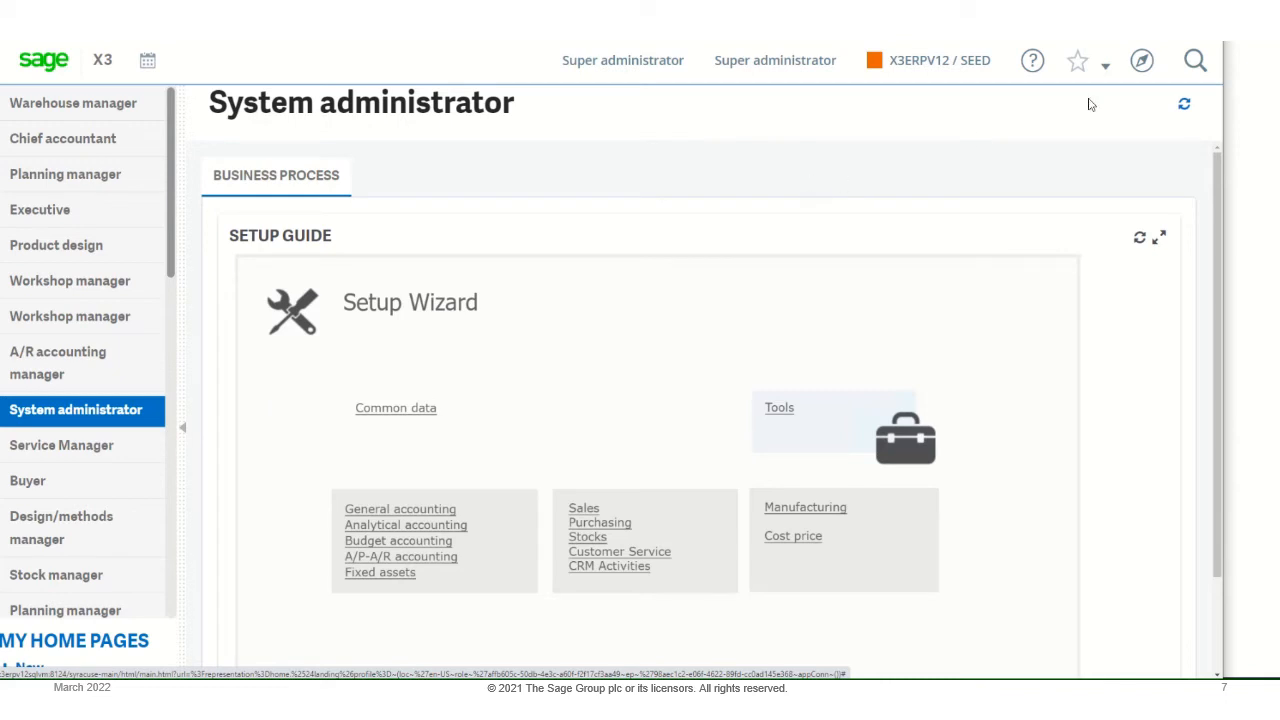
# - Open the Users function in the Setup module to bring up the ADMIN user record
pyautogui.click(1143, 62)
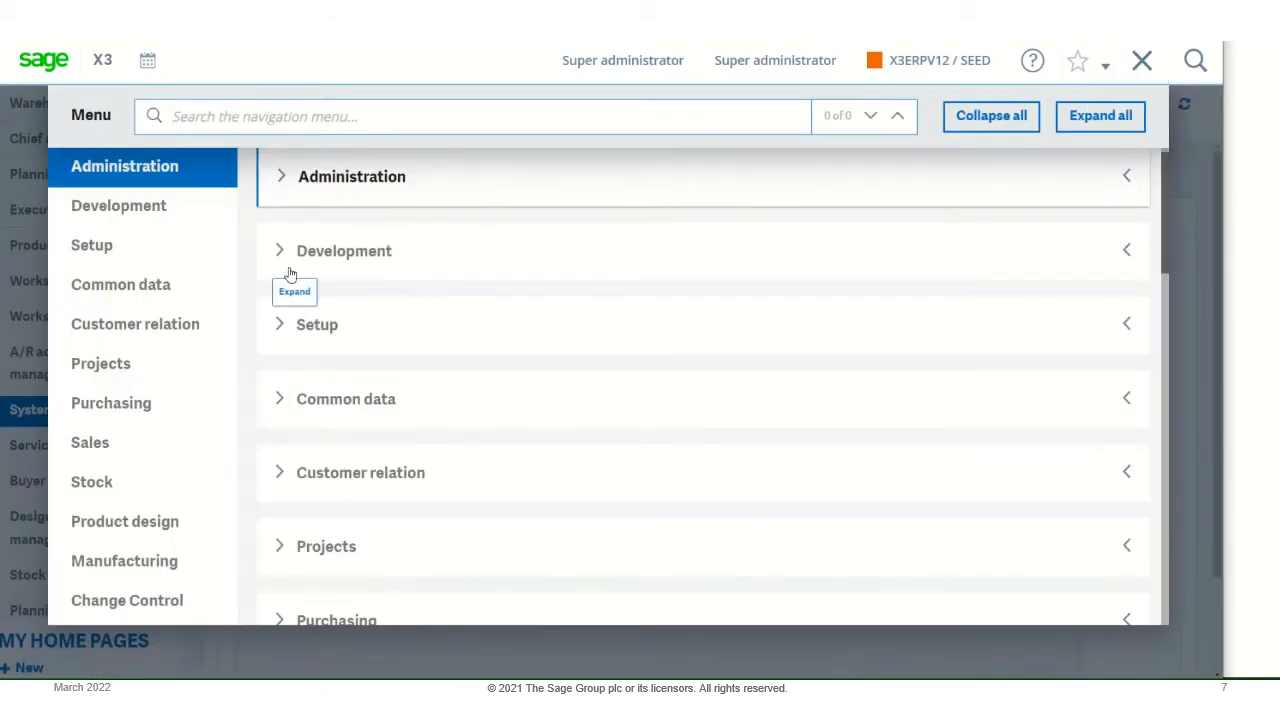
pyautogui.click(281, 326)
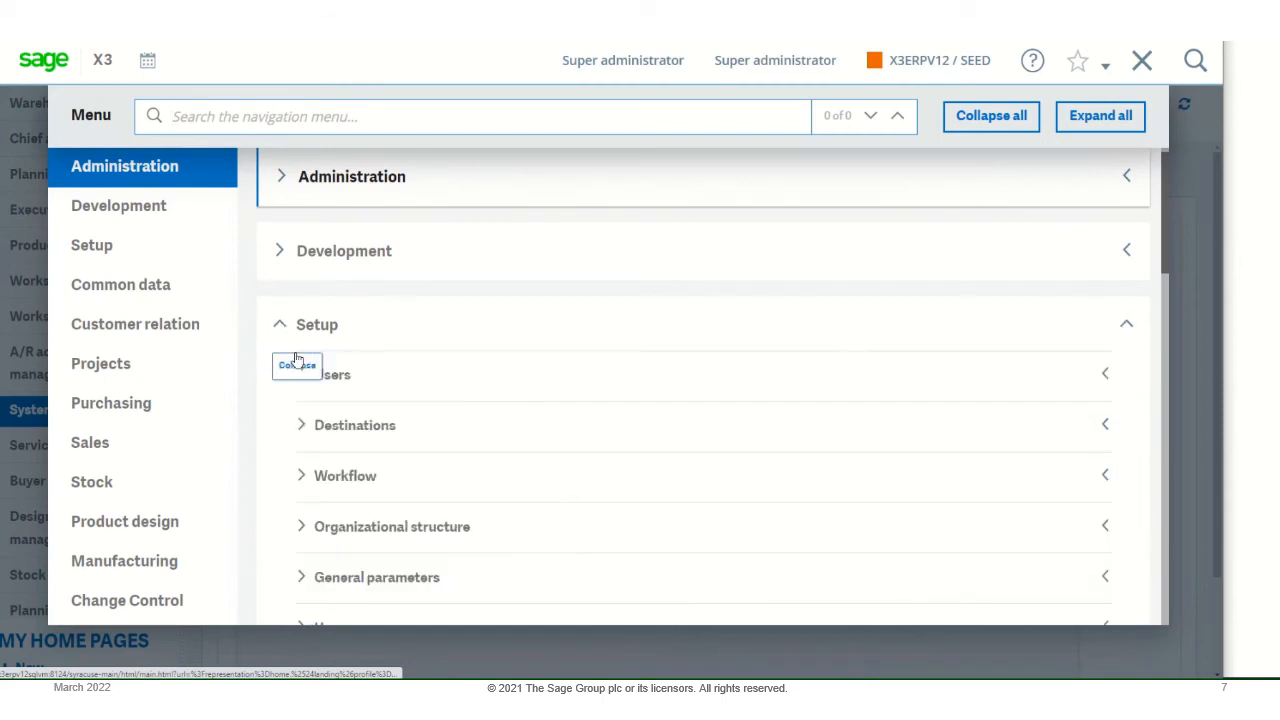
pyautogui.click(330, 395)
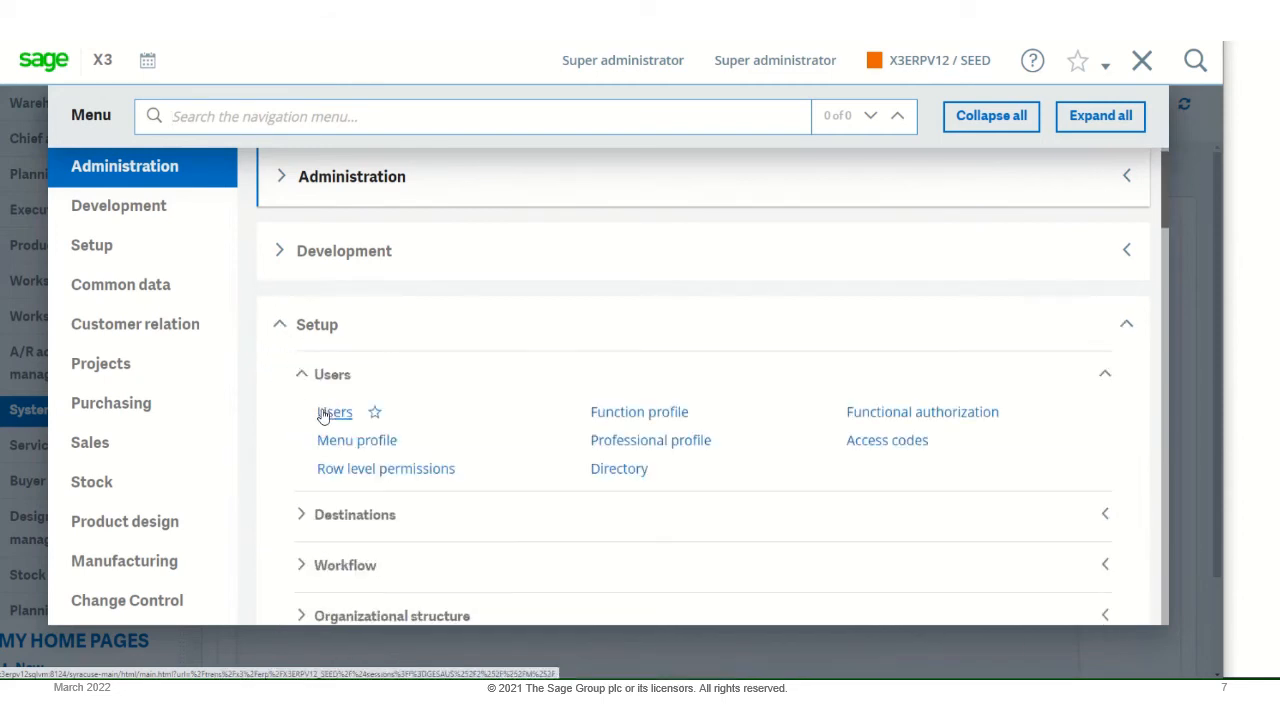
pyautogui.click(324, 410)
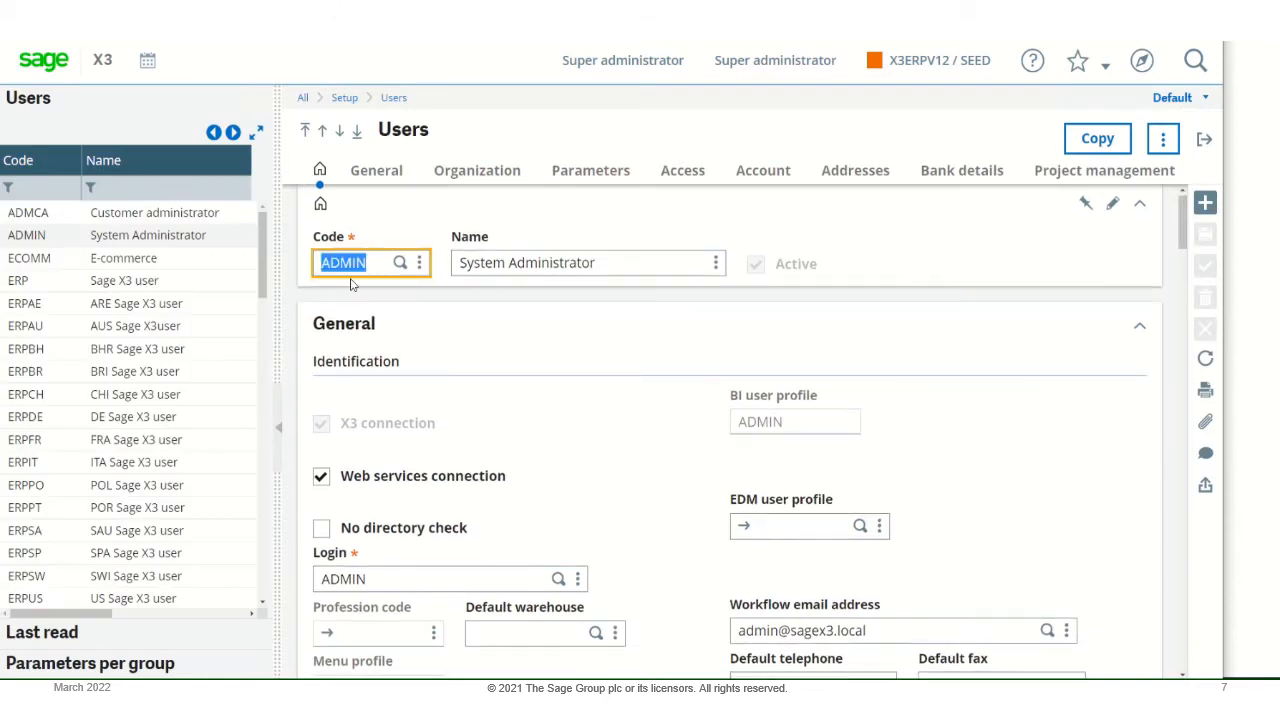
# - Search the ADMIN user's parameters for STOTRACE and open its Inventory, Miscellaneous parameter group
pyautogui.click(586, 175)
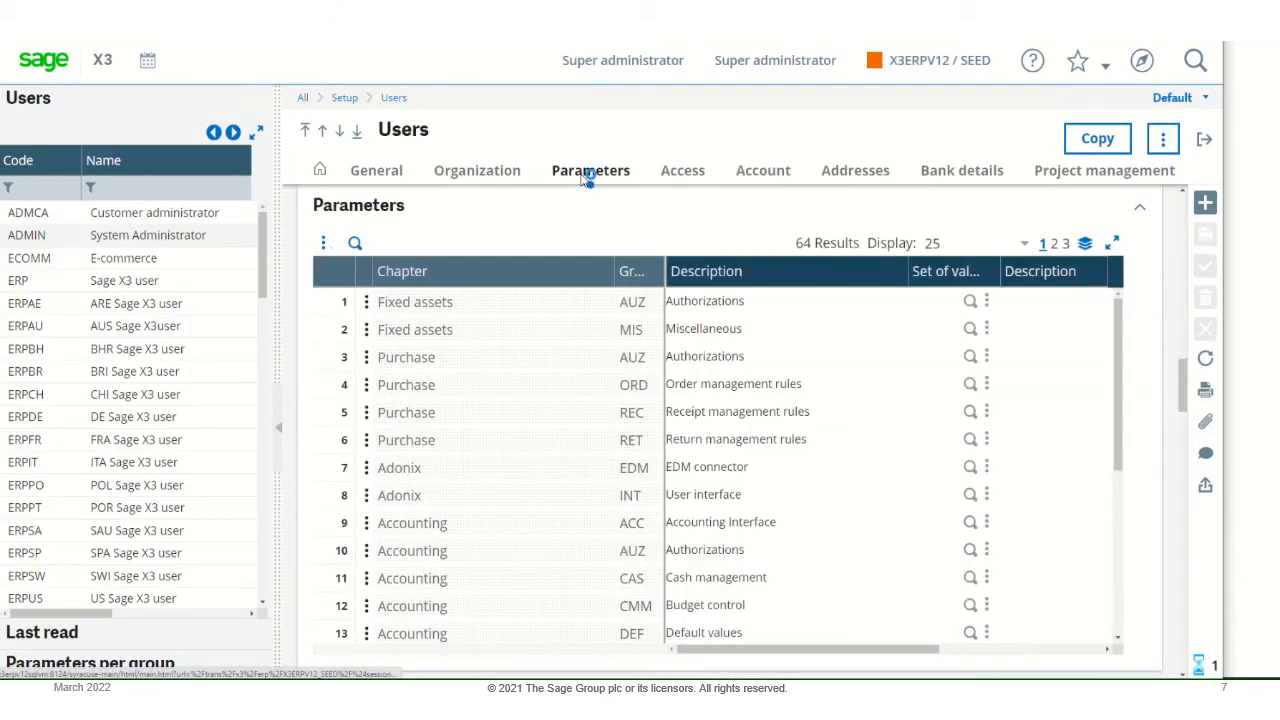
pyautogui.click(367, 303)
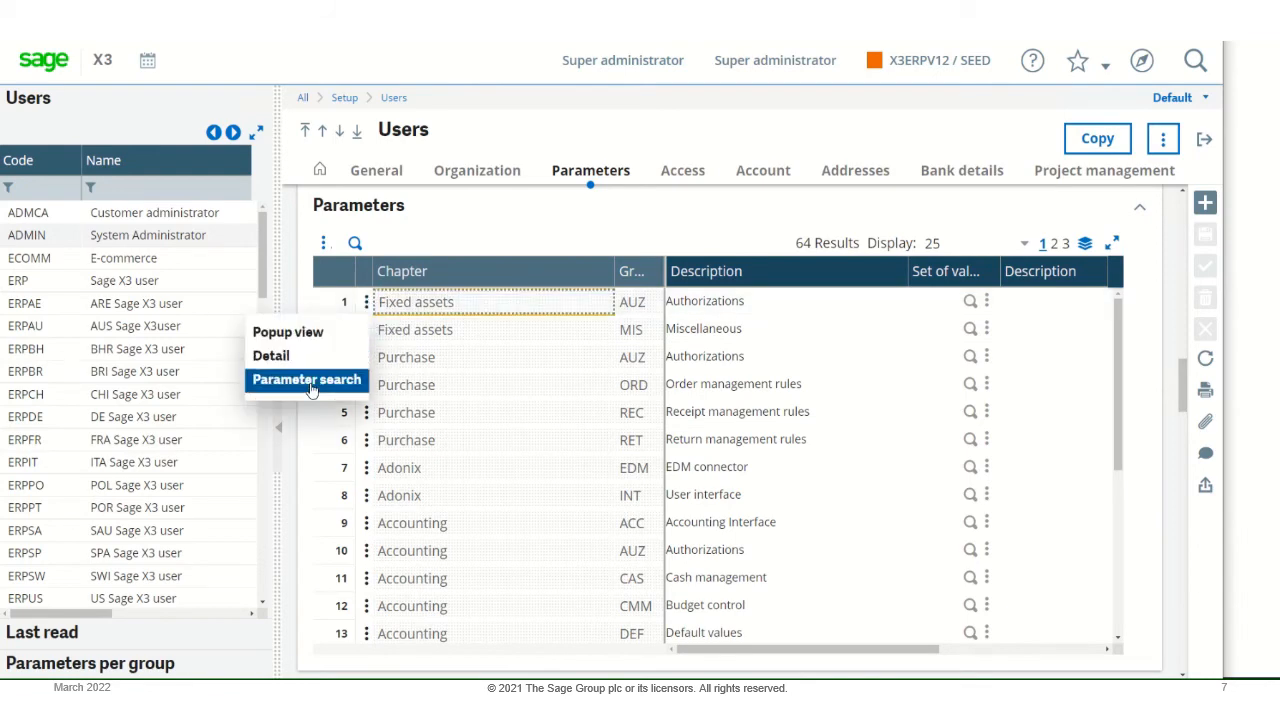
pyautogui.click(311, 388)
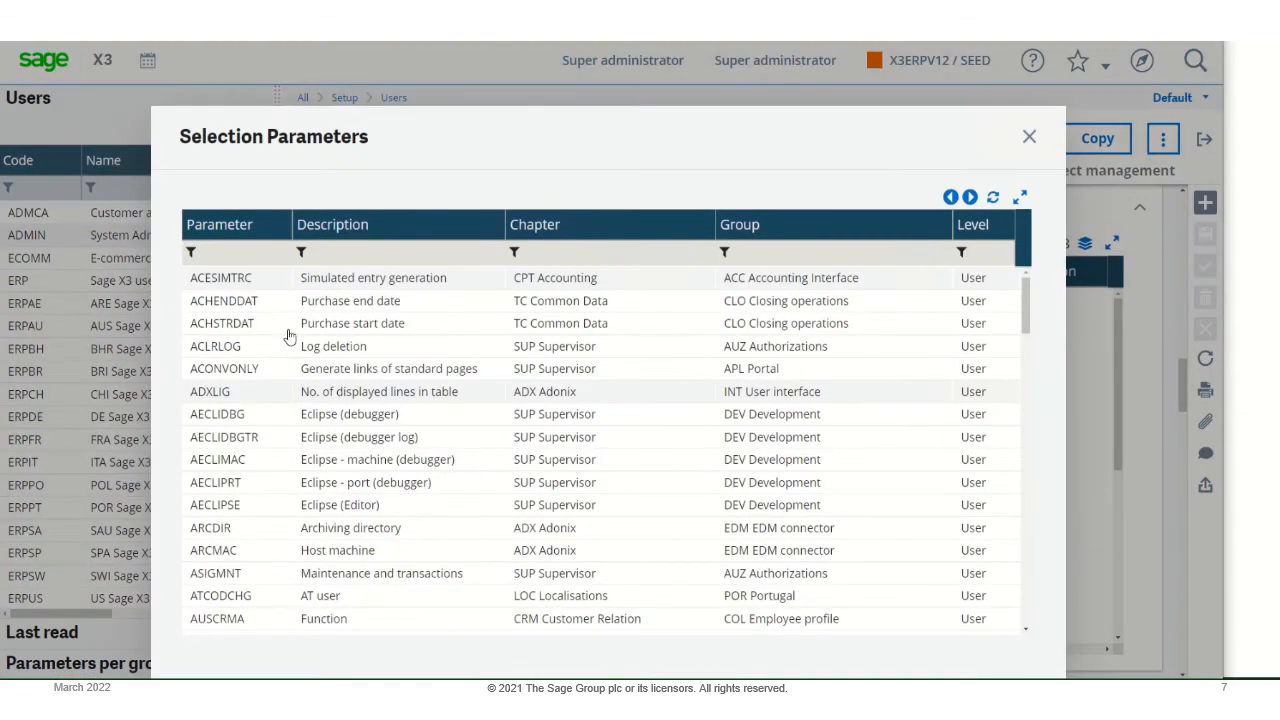
pyautogui.click(272, 257)
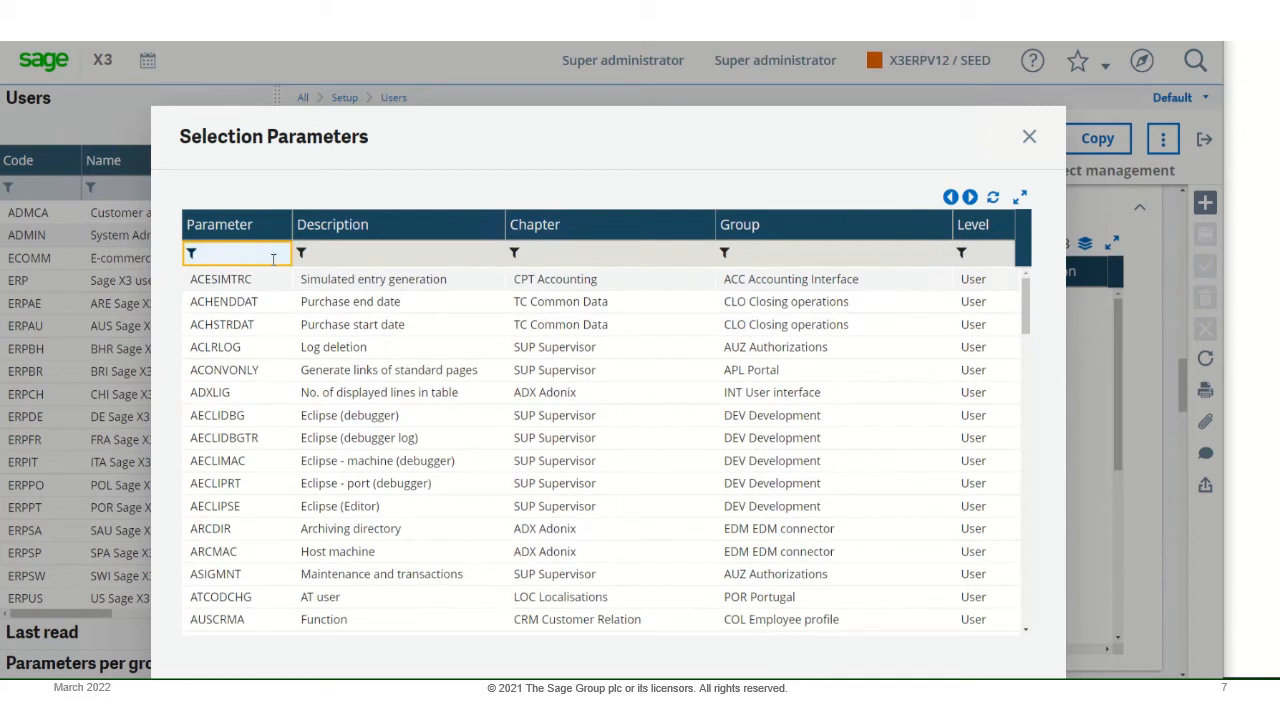
pyautogui.write('Stotrace')
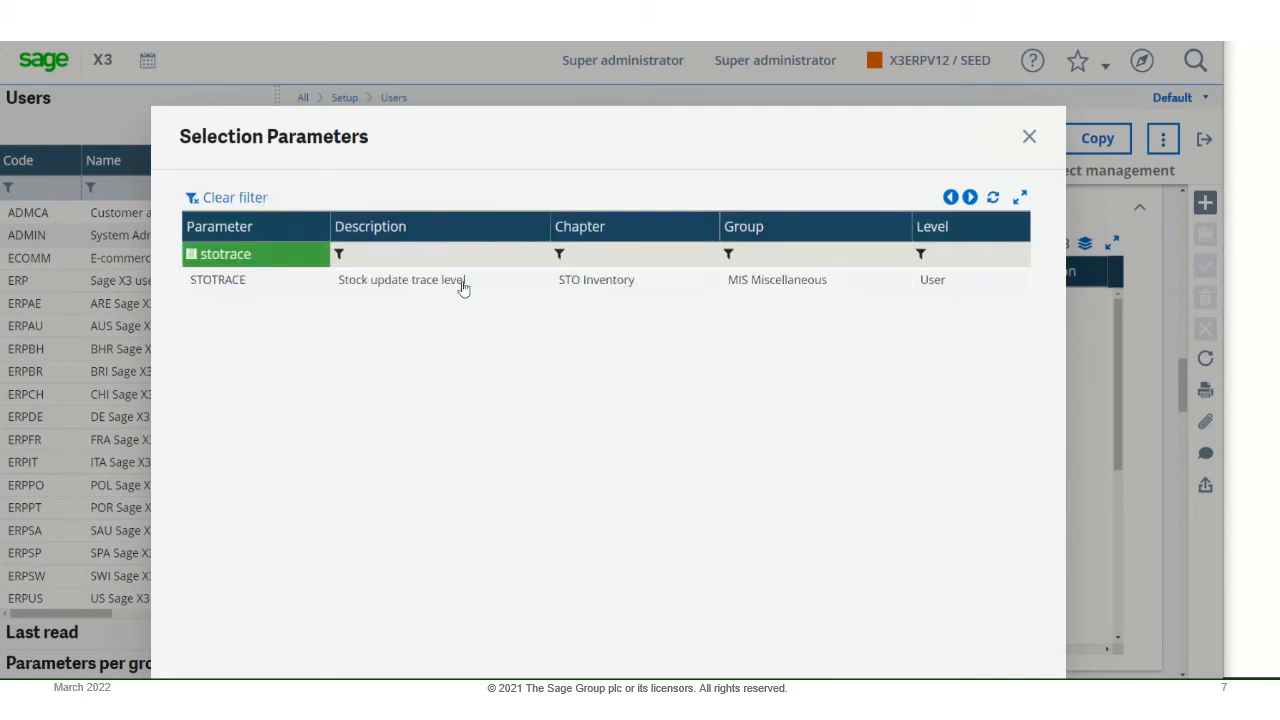
pyautogui.click(463, 280)
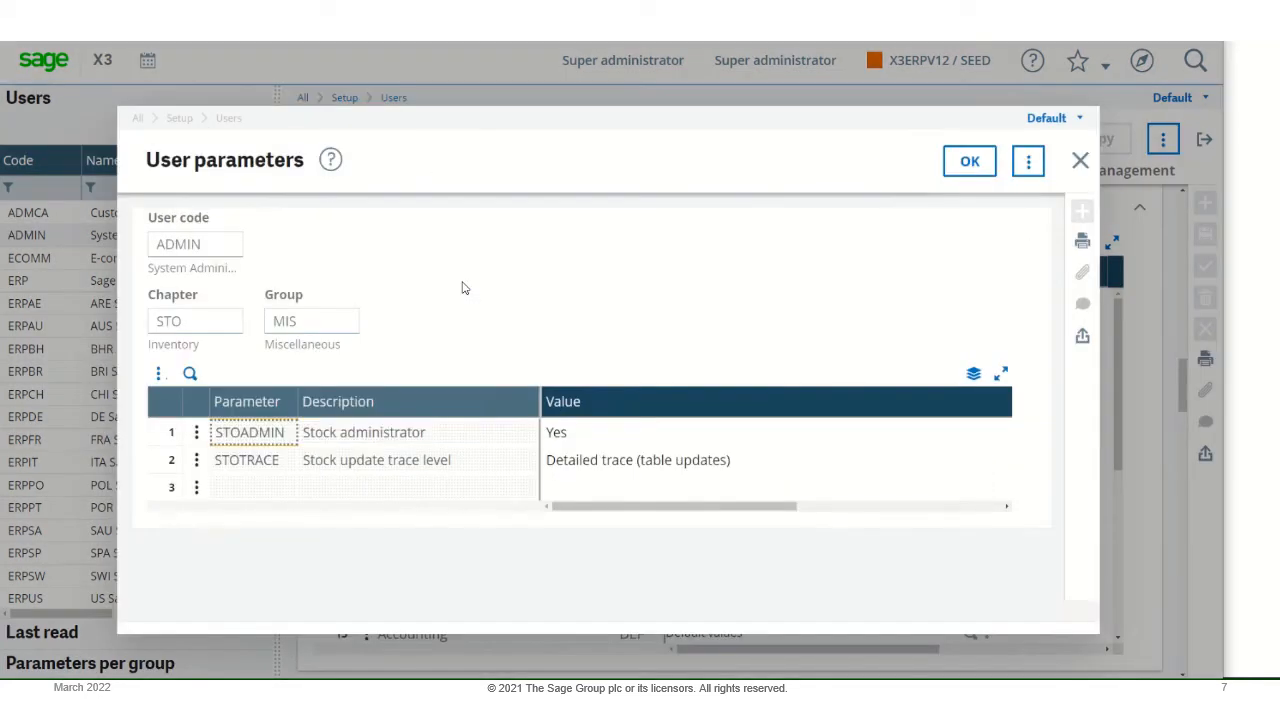
# - Set the STOTRACE stock update trace level to "Detailed trace (field updates)" and confirm the user parameters
pyautogui.click(634, 465)
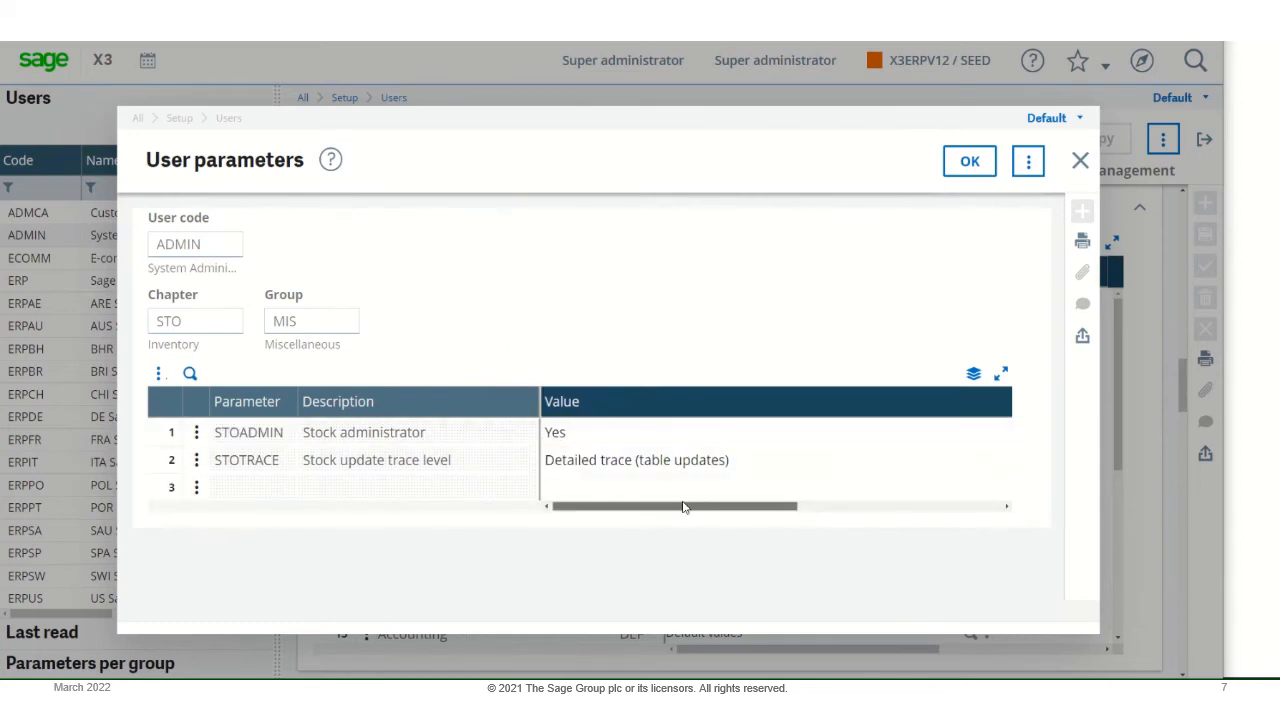
pyautogui.moveTo(683, 506); pyautogui.dragTo(829, 512)
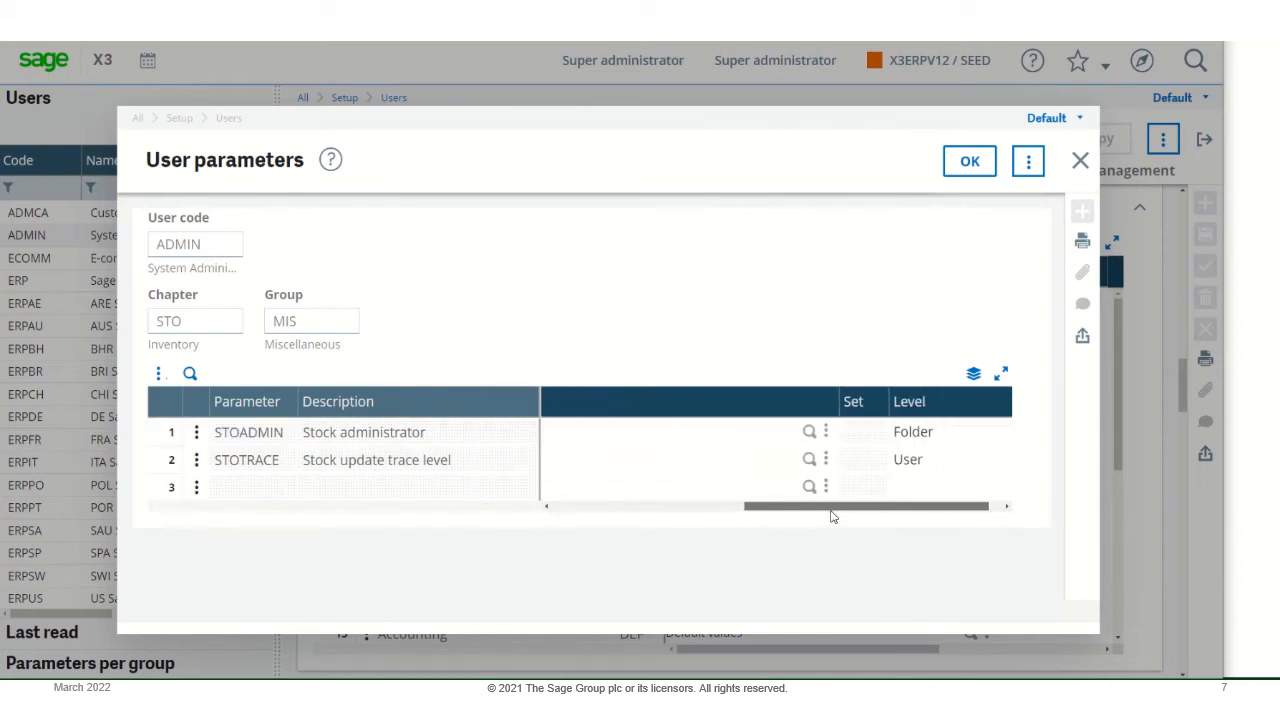
pyautogui.click(809, 461)
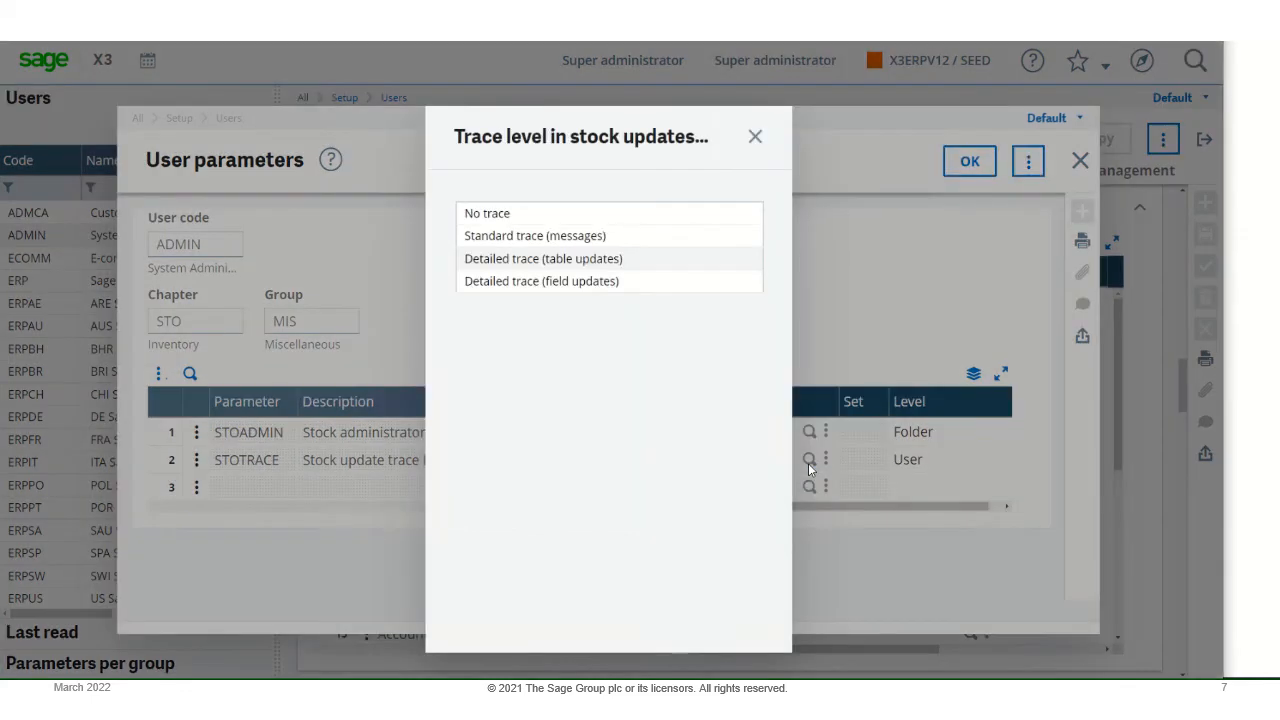
pyautogui.click(525, 285)
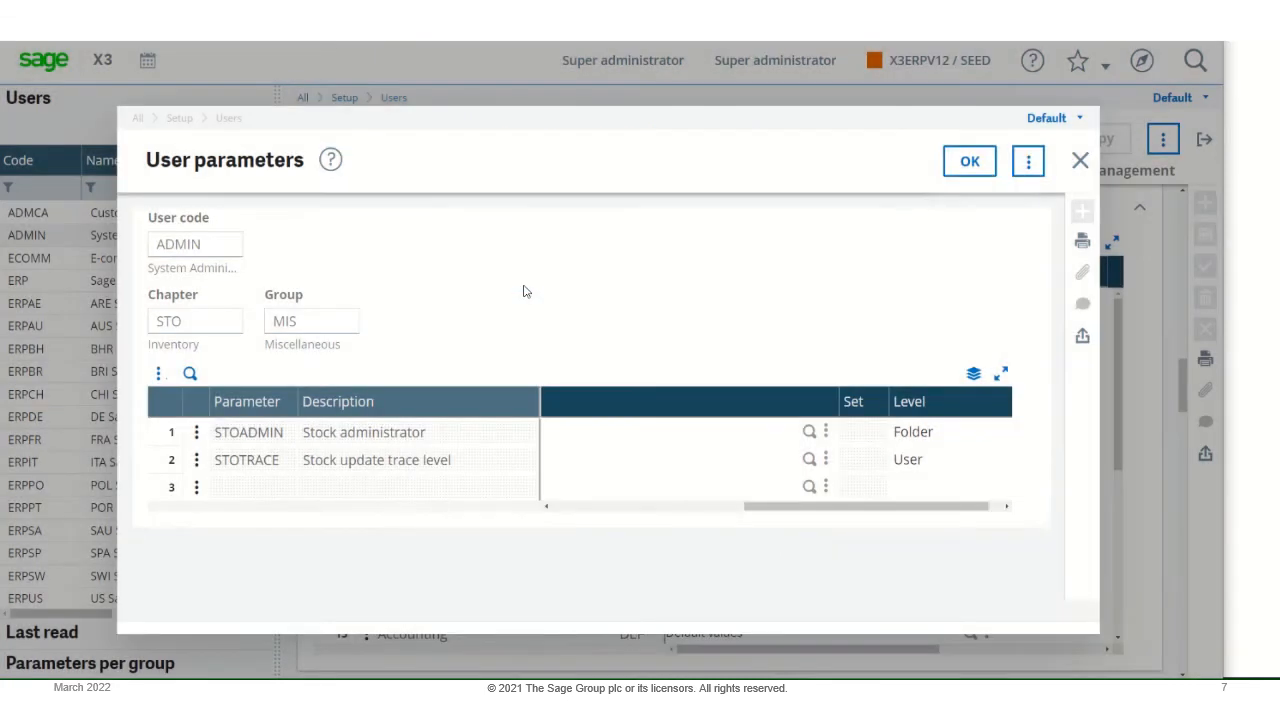
pyautogui.click(969, 162)
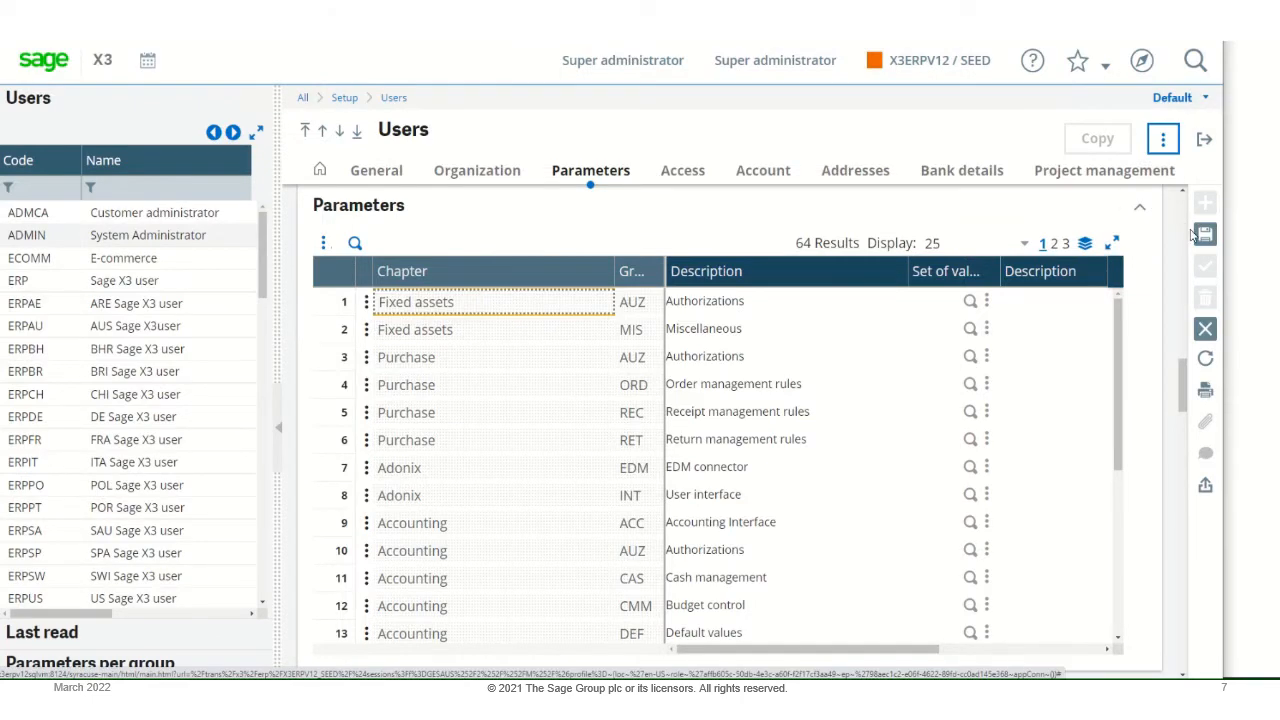
# - Save the modified ADMIN user record and exit to the home page
pyautogui.click(1206, 236)
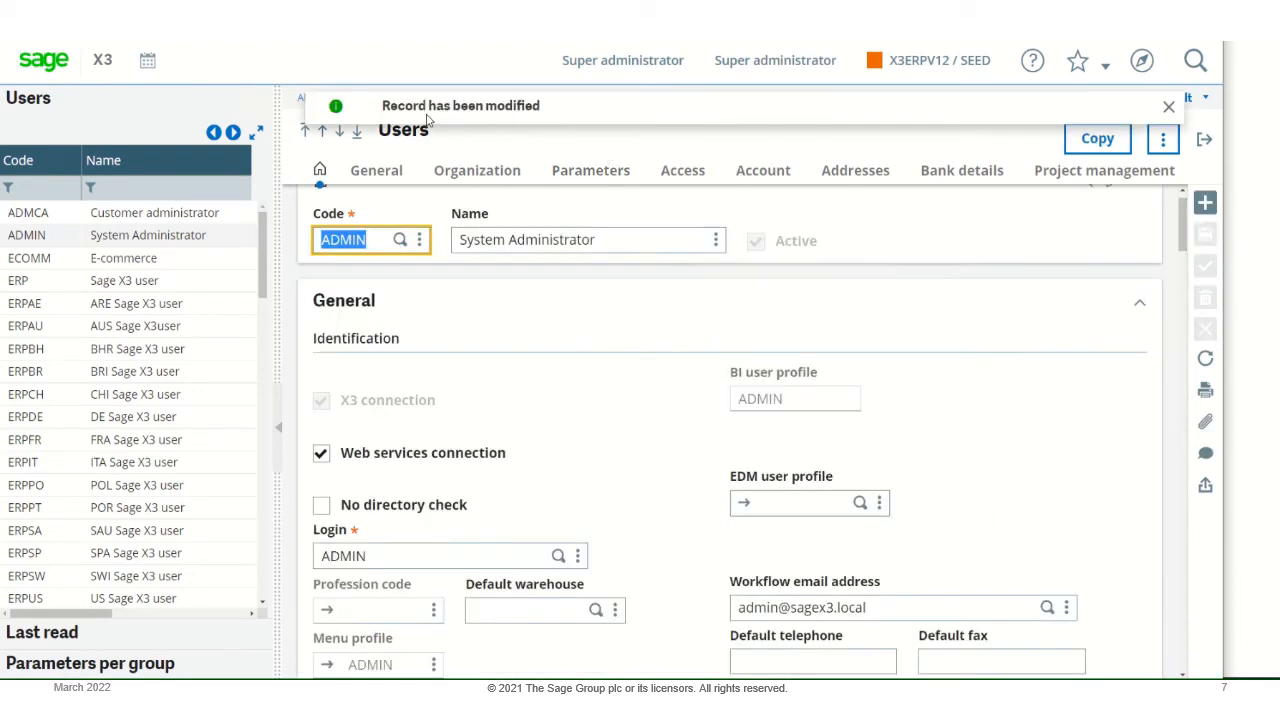
pyautogui.click(1169, 105)
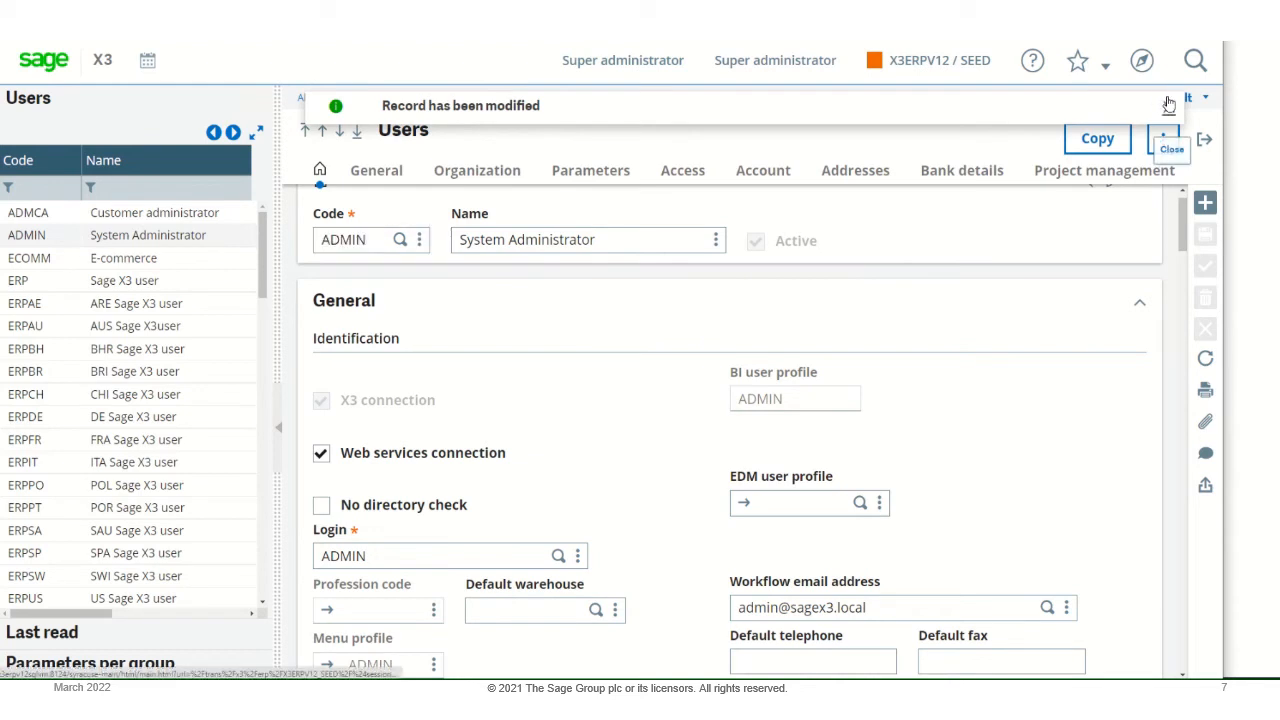
pyautogui.click(1205, 140)
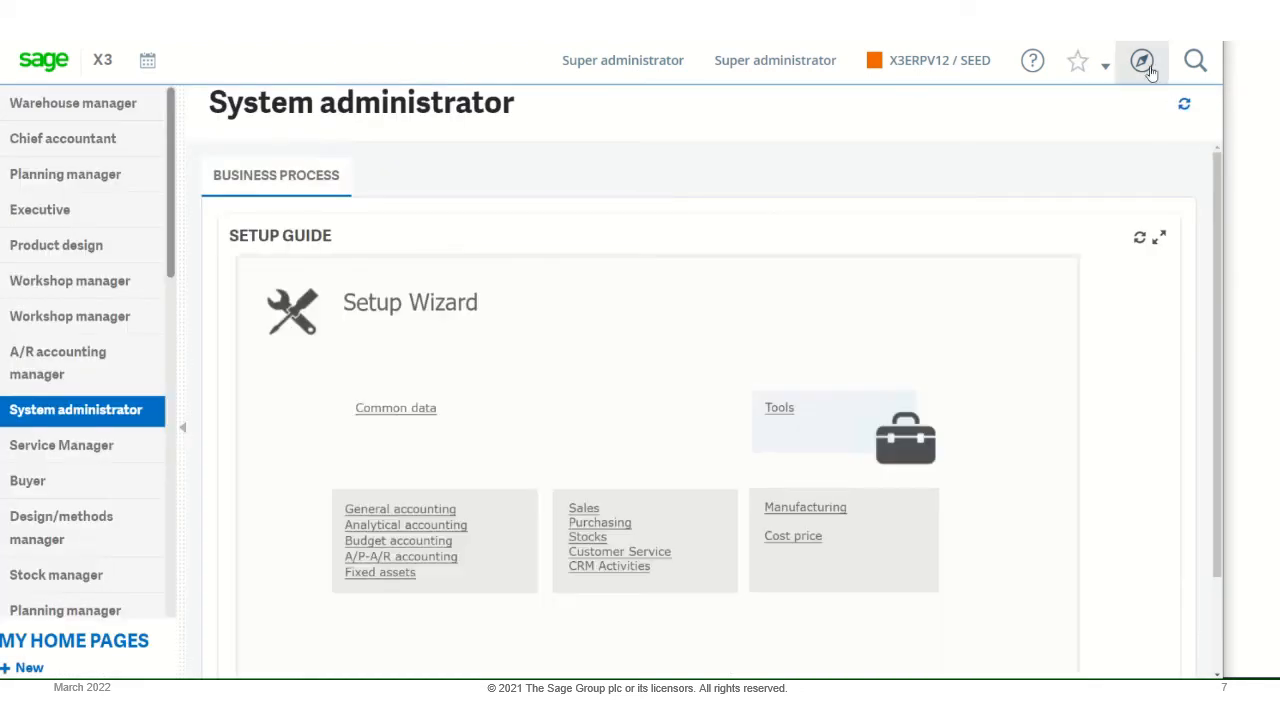
# - Open Miscellaneous receipts under the Stock receipt/issue transactions with the "ALL Misc Stock Receipts Full Entry" transaction
pyautogui.click(1143, 63)
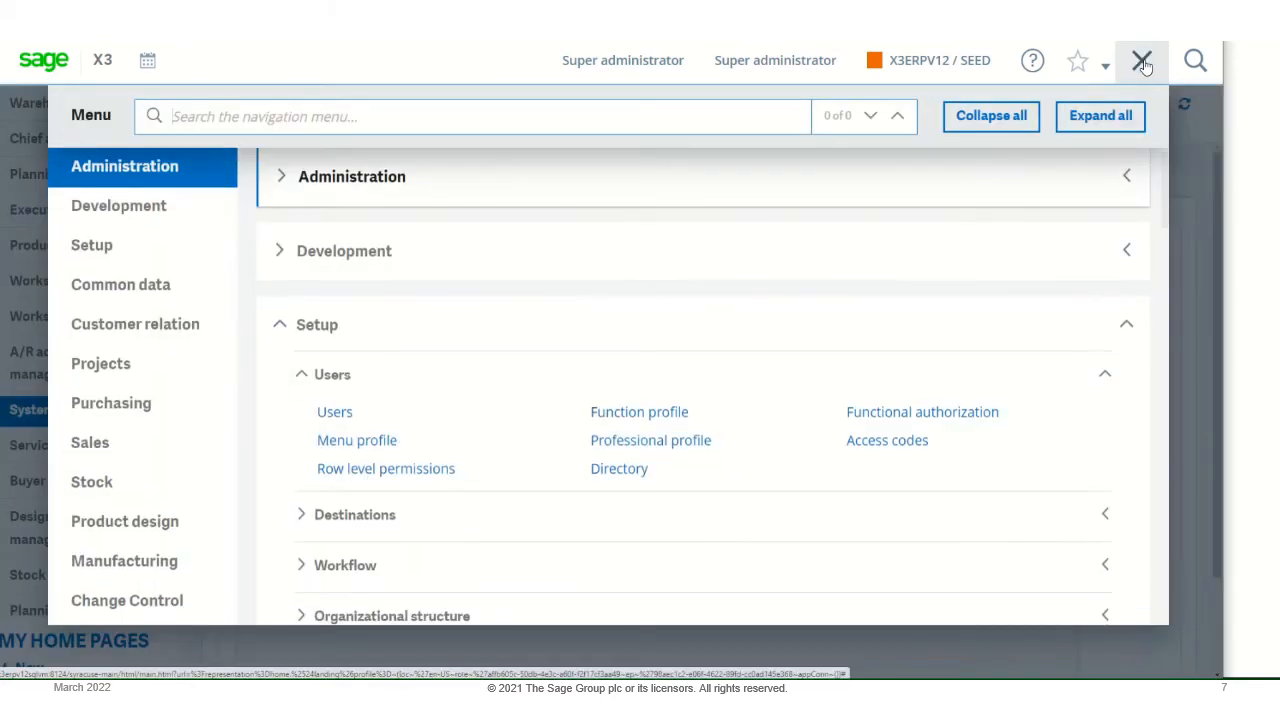
pyautogui.click(991, 116)
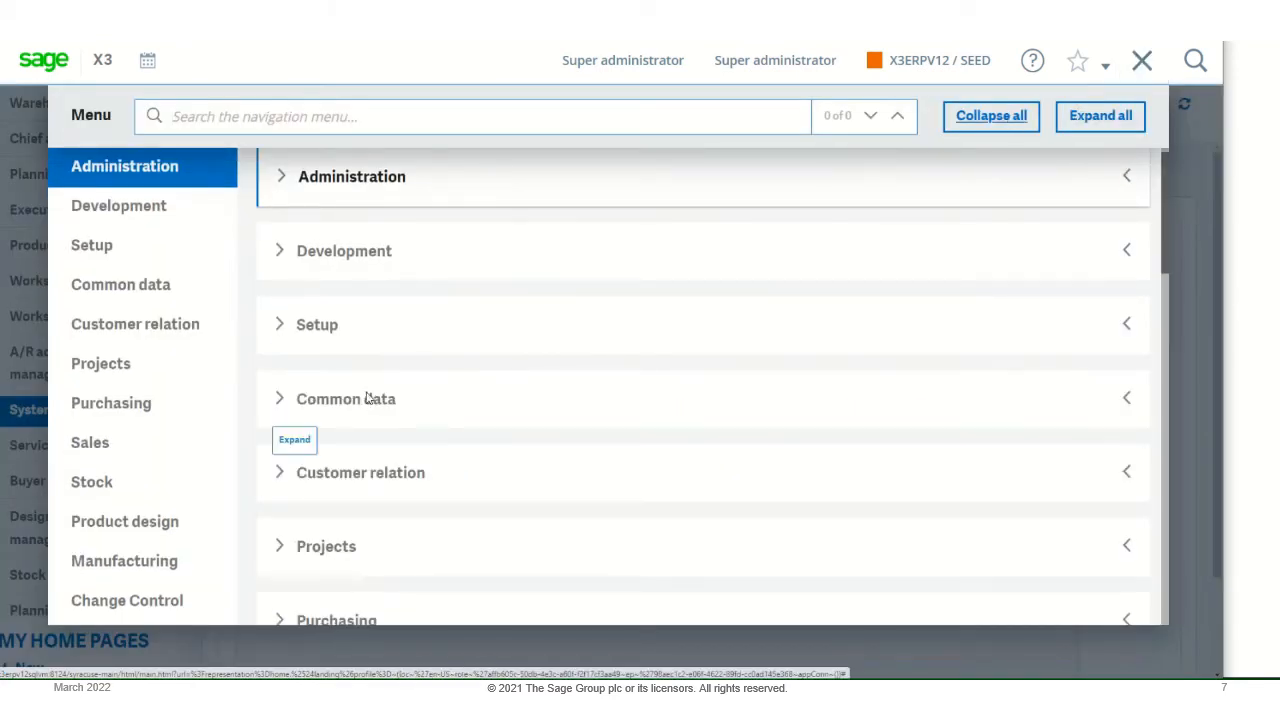
pyautogui.scroll(-7, 366, 398)
pyautogui.scroll(3, 345, 350)
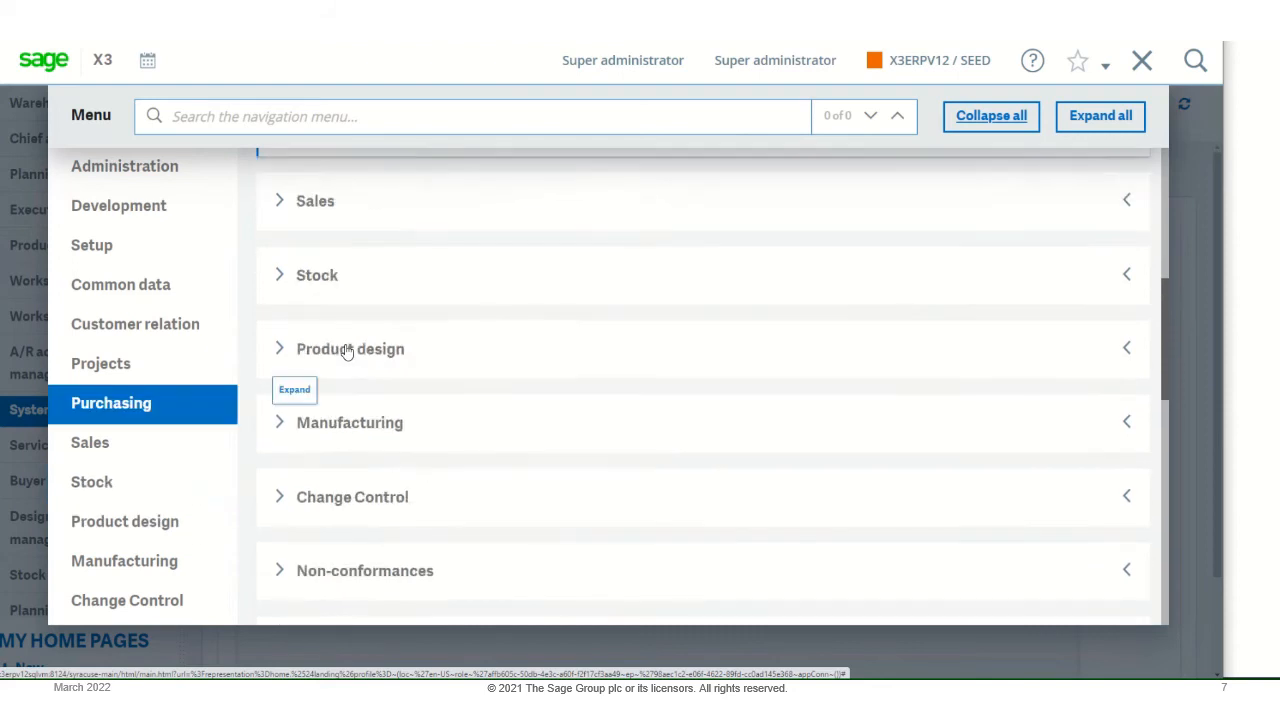
pyautogui.click(280, 276)
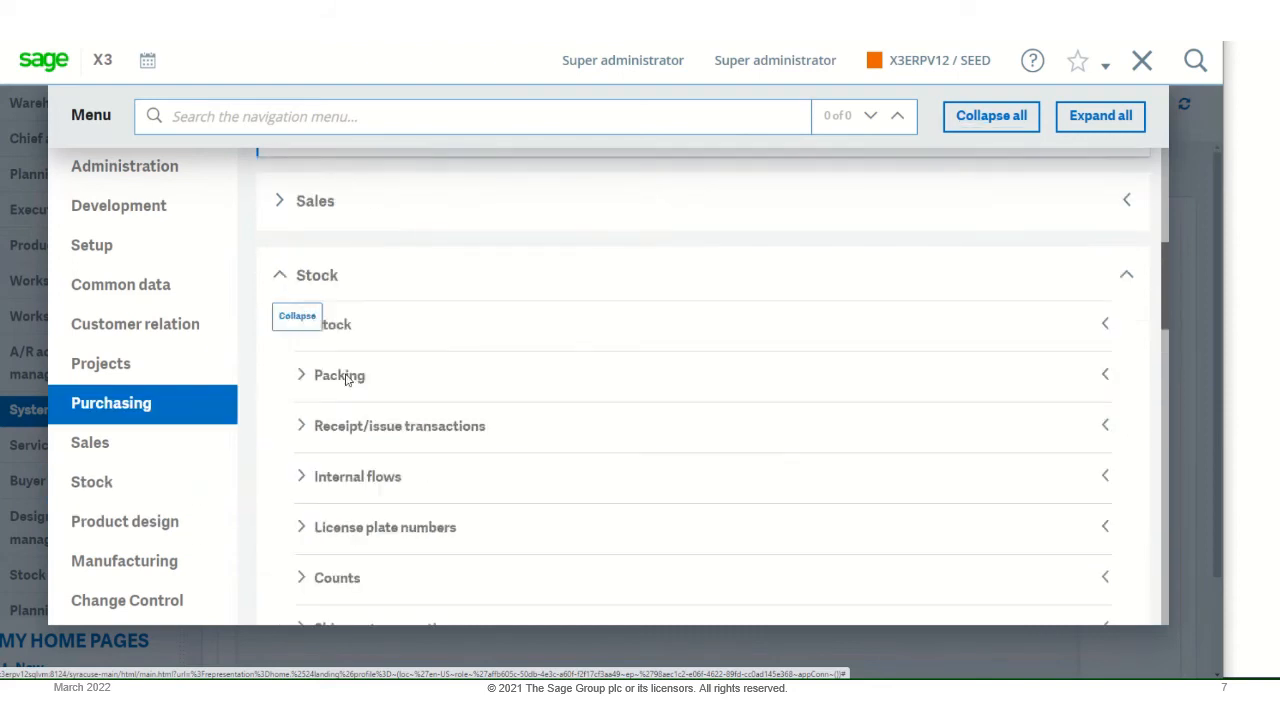
pyautogui.click(302, 428)
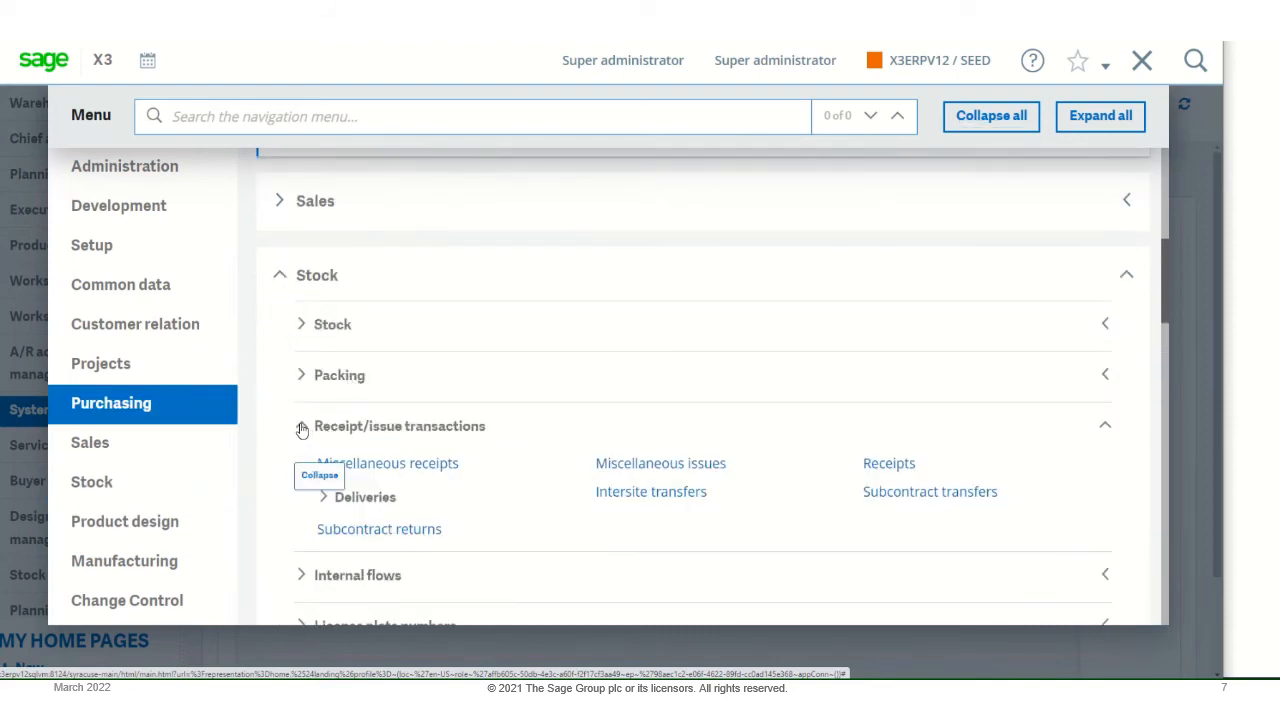
pyautogui.click(389, 465)
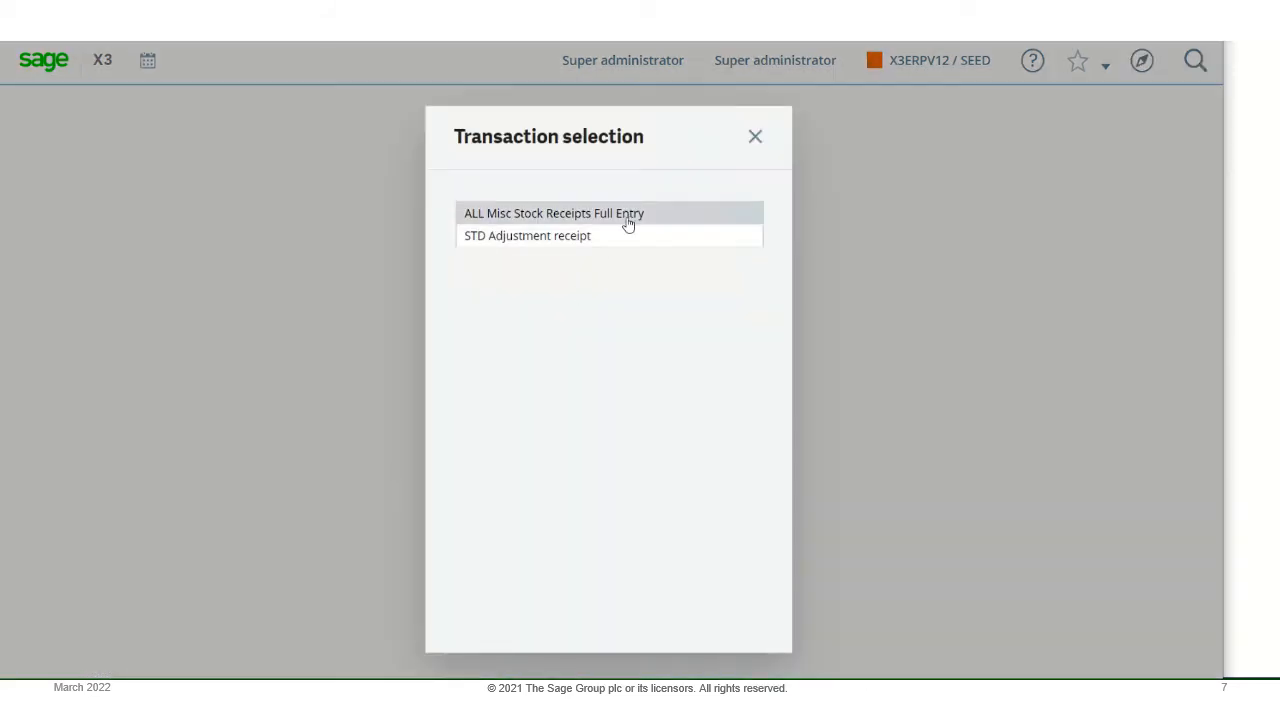
pyautogui.click(627, 214)
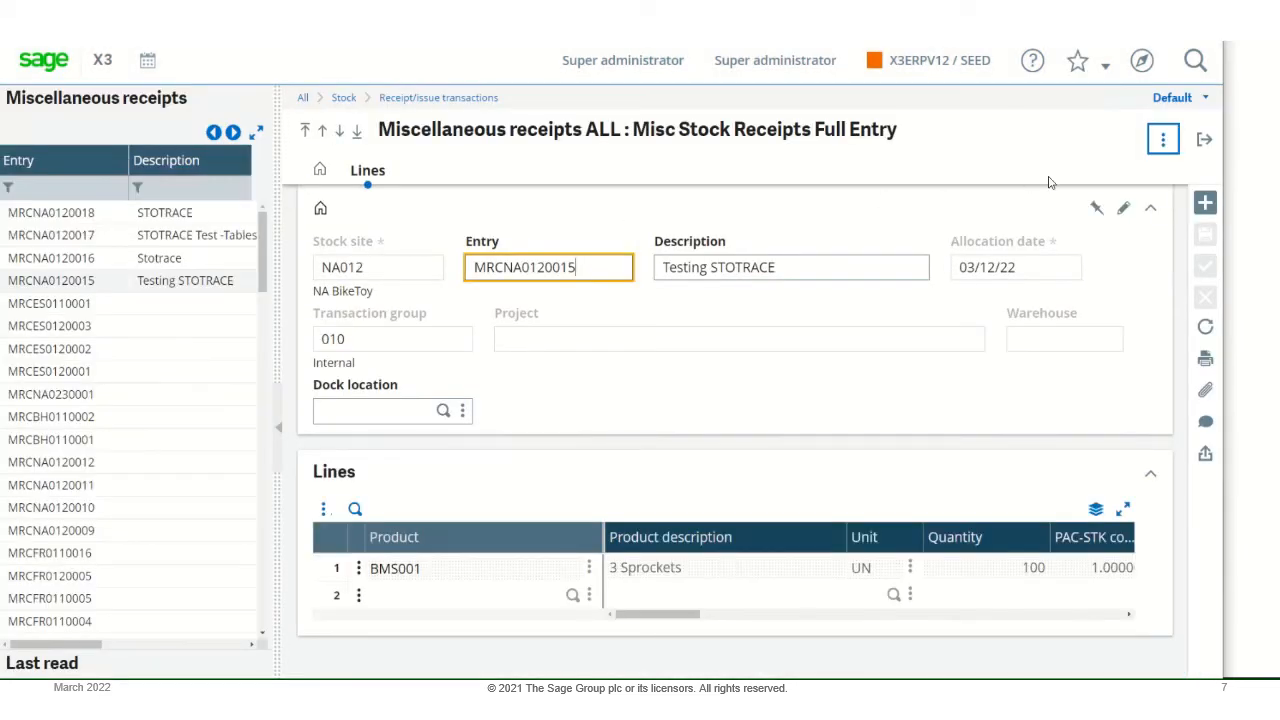
# - Start a new miscellaneous receipt for stock site NA012, keep the default allocation date, and clear the transaction group
pyautogui.click(1204, 204)
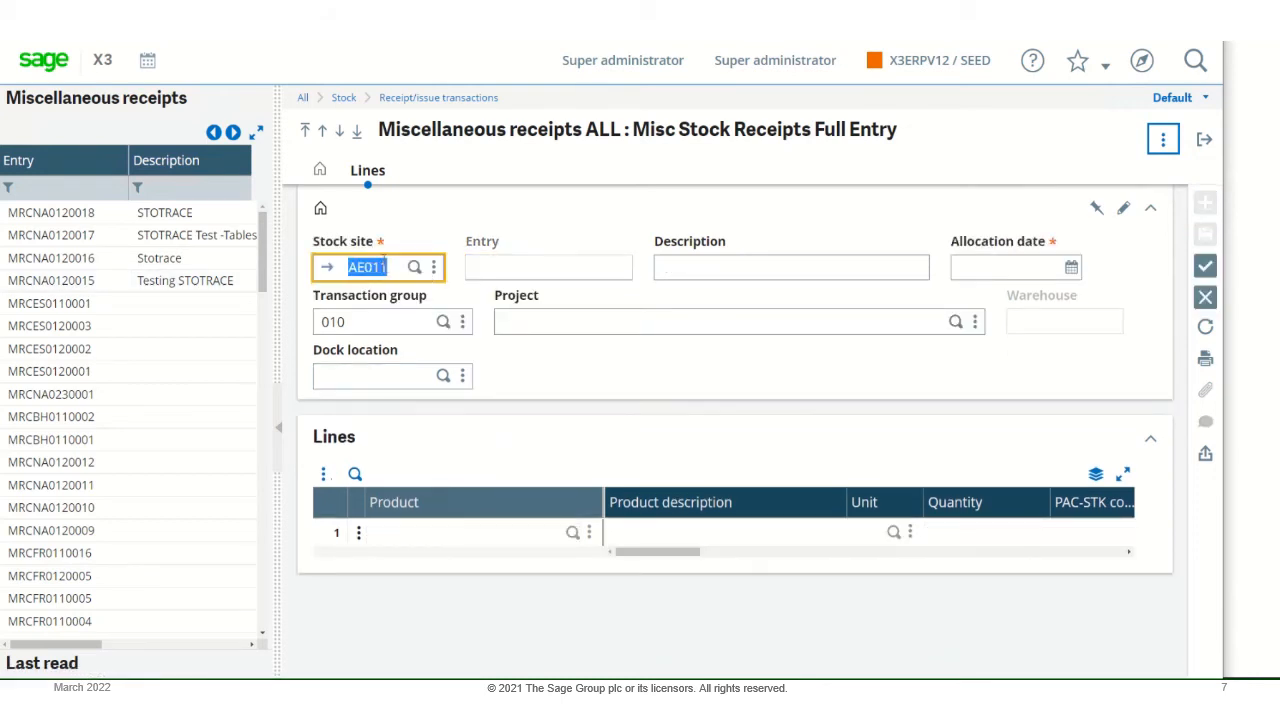
pyautogui.write('na012')
pyautogui.press('Tab')
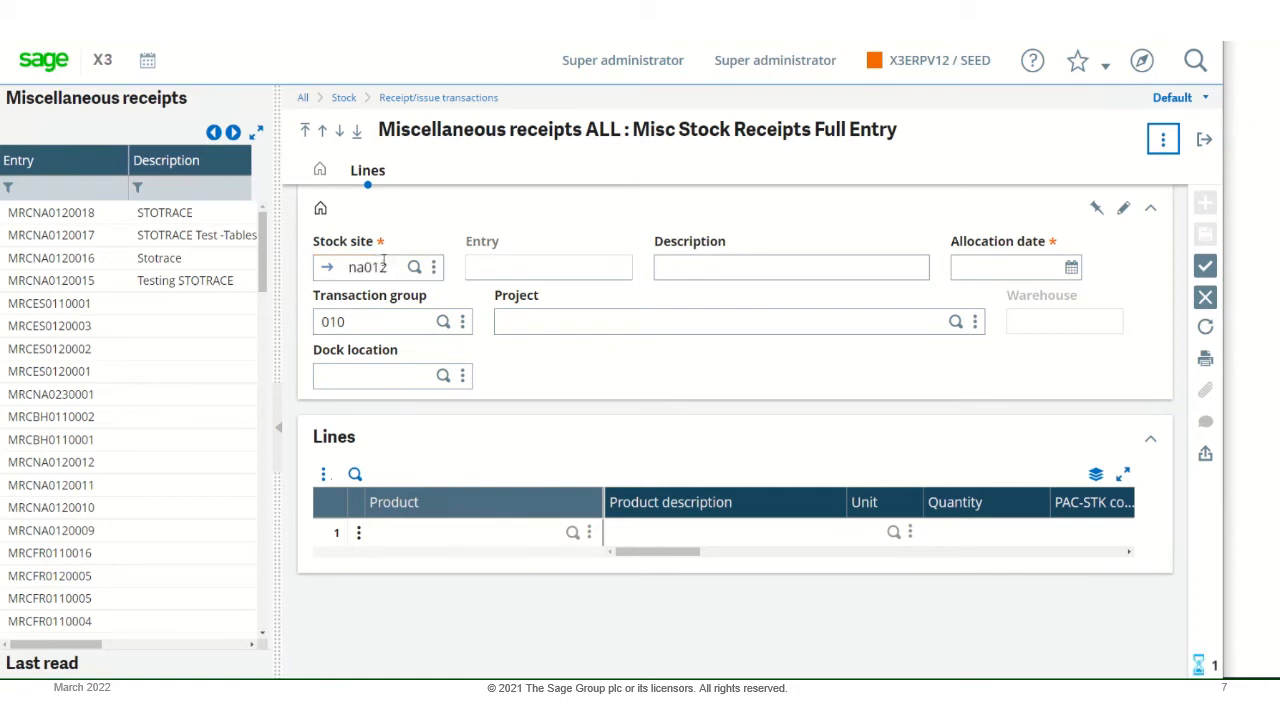
pyautogui.press('Tab')
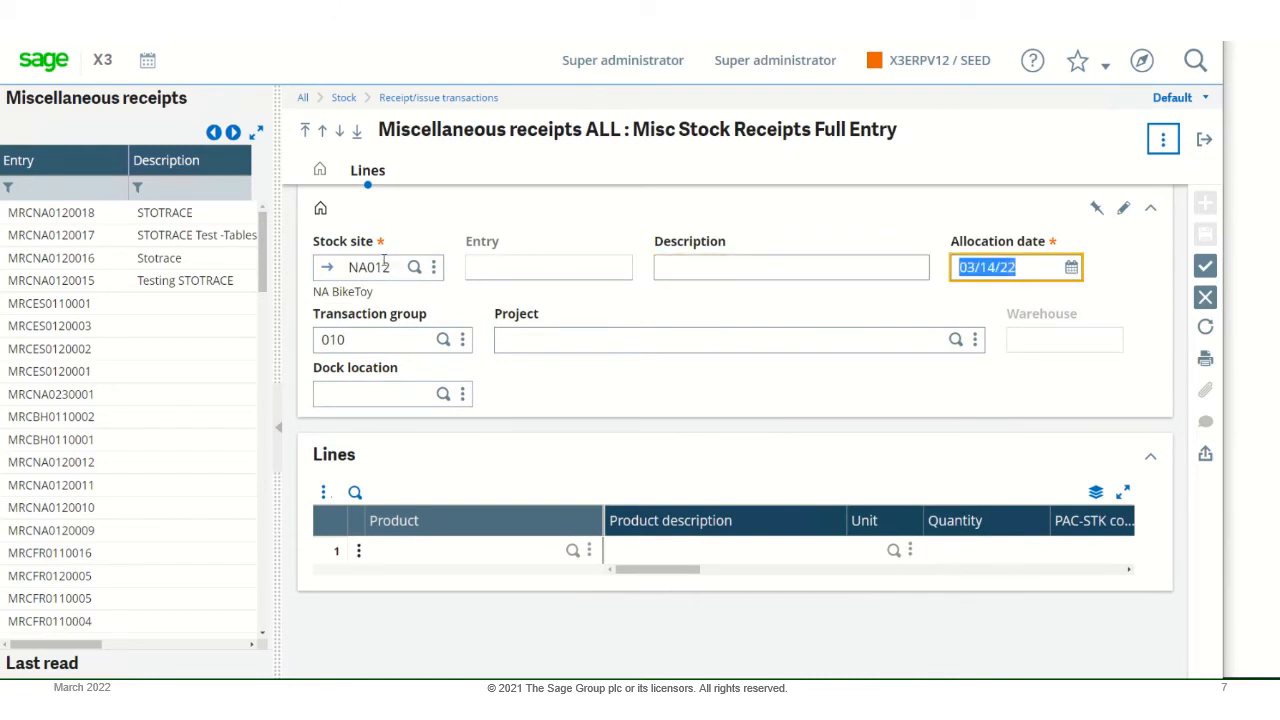
pyautogui.press('Tab')
pyautogui.press('BackSpace')
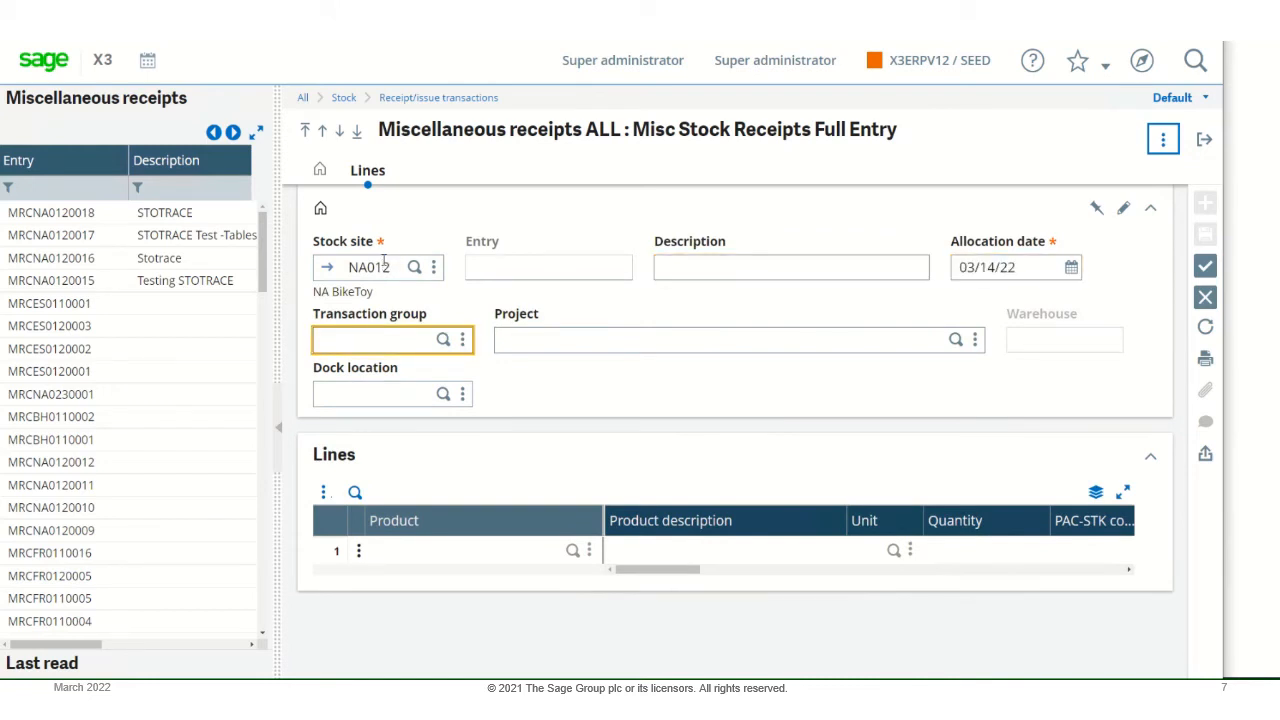
# - Enter product BMS001 on the first receipt line with its default unit and a quantity of 100
pyautogui.click(424, 548)
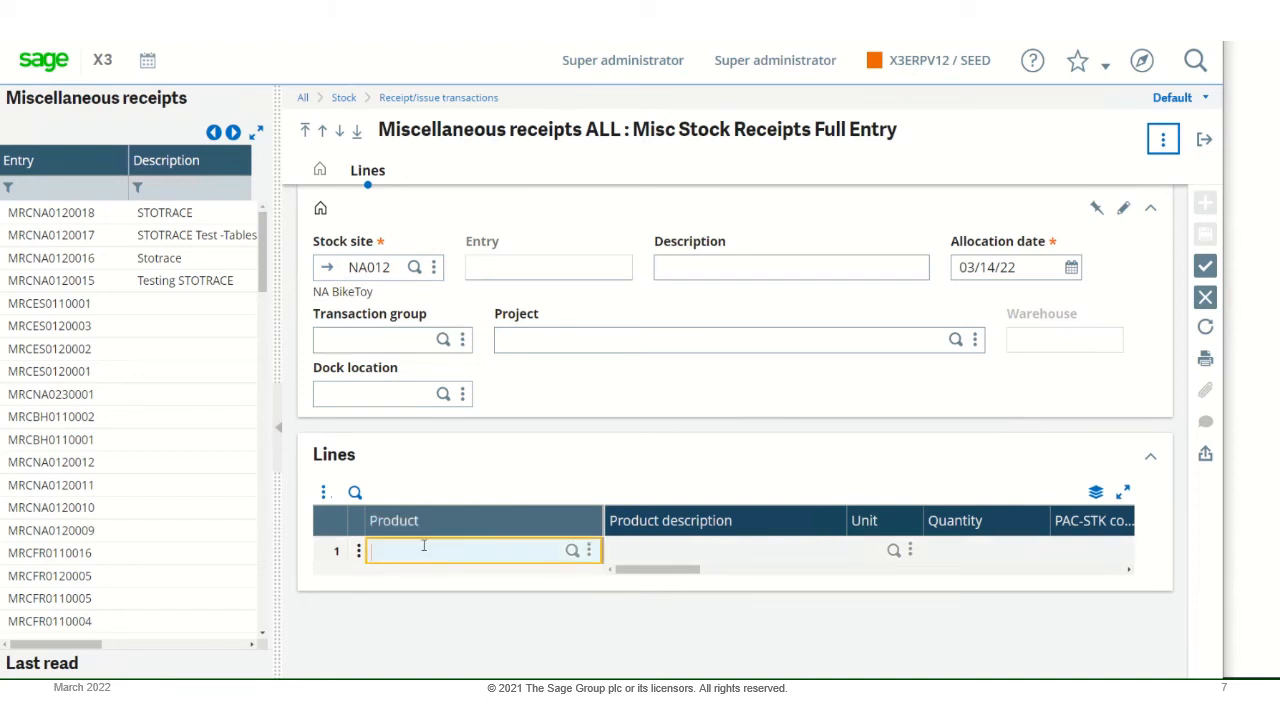
pyautogui.write('BMS')
pyautogui.write('002')
pyautogui.press('BackSpace')
pyautogui.press('BackSpace')
pyautogui.press('BackSpace')
pyautogui.write('01')
pyautogui.press('Tab')
pyautogui.press('Tab')
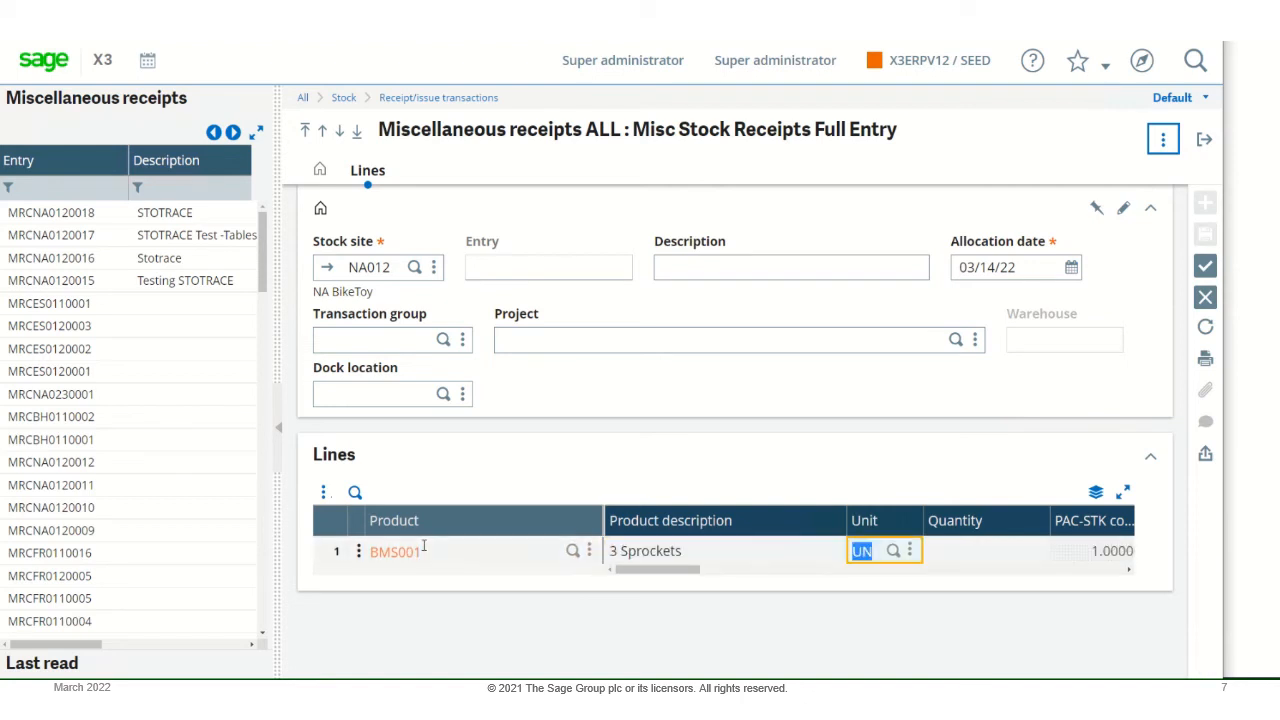
pyautogui.press('Tab')
pyautogui.write('100')
# - Set the receipt line's price to 4 with the default status and location, and create the receipt without printing labels
pyautogui.press('Tab')
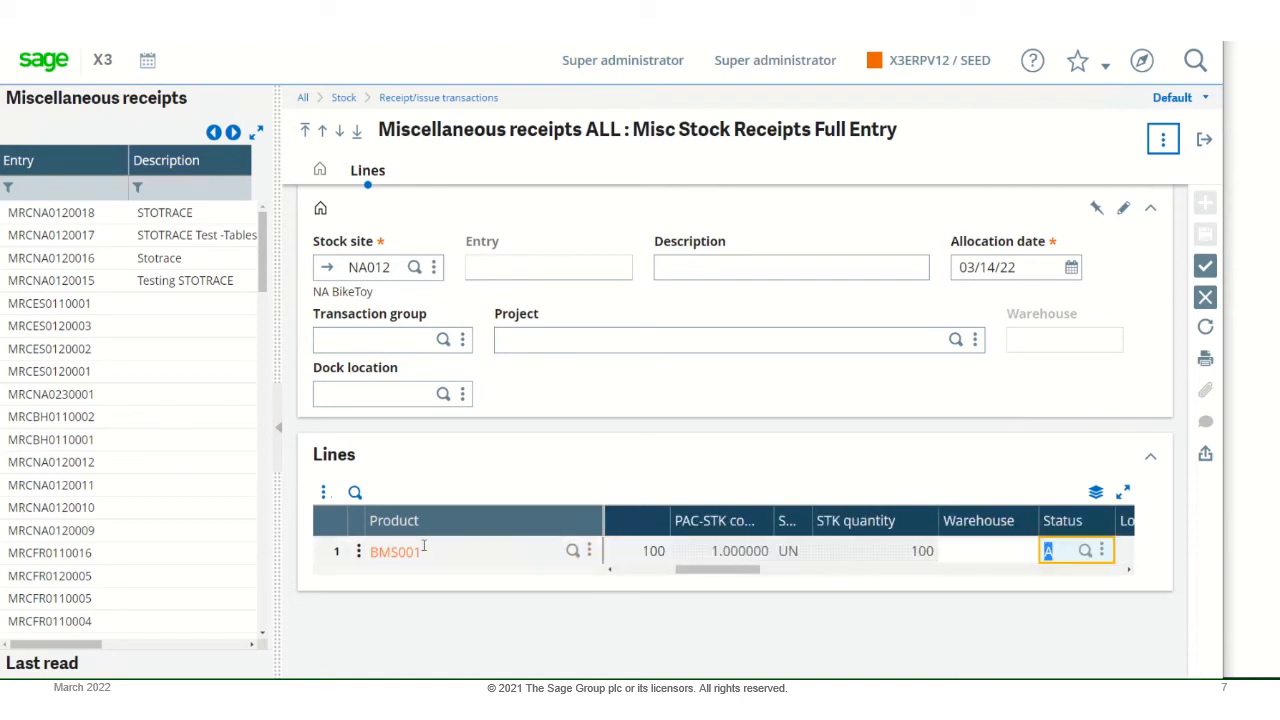
pyautogui.press('Tab')
pyautogui.press('Tab')
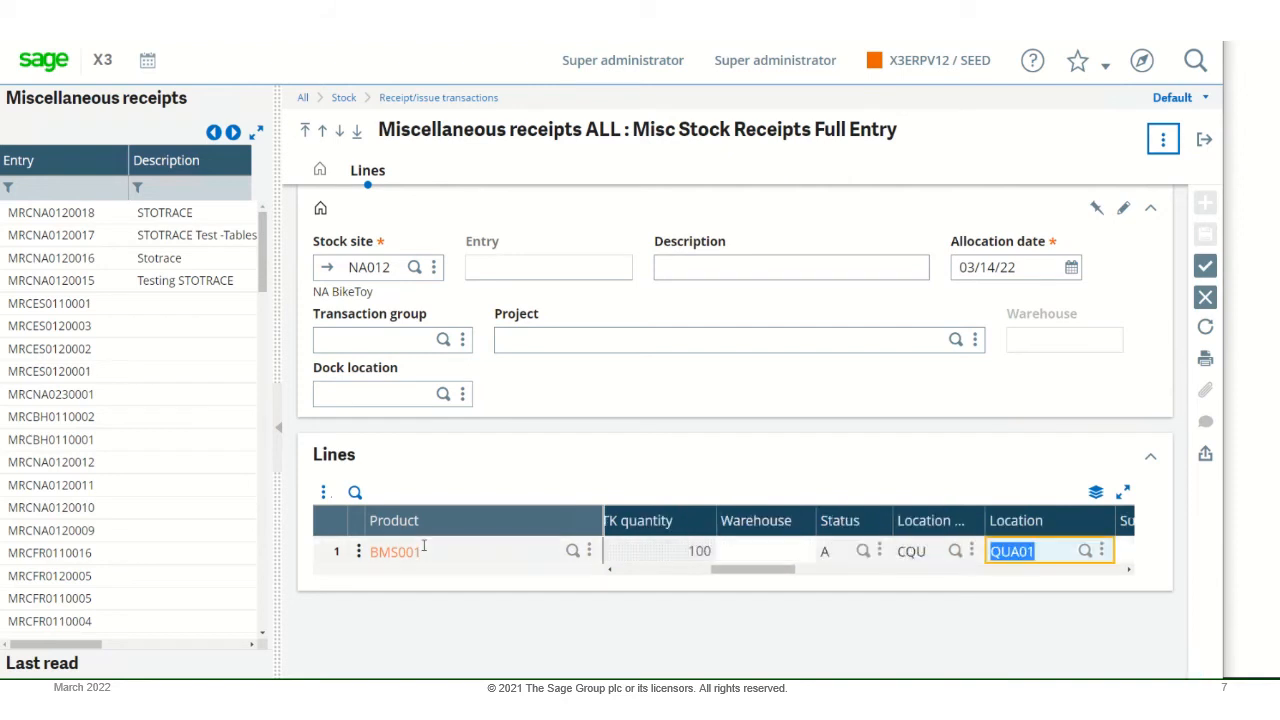
pyautogui.press('Tab')
pyautogui.press('Tab')
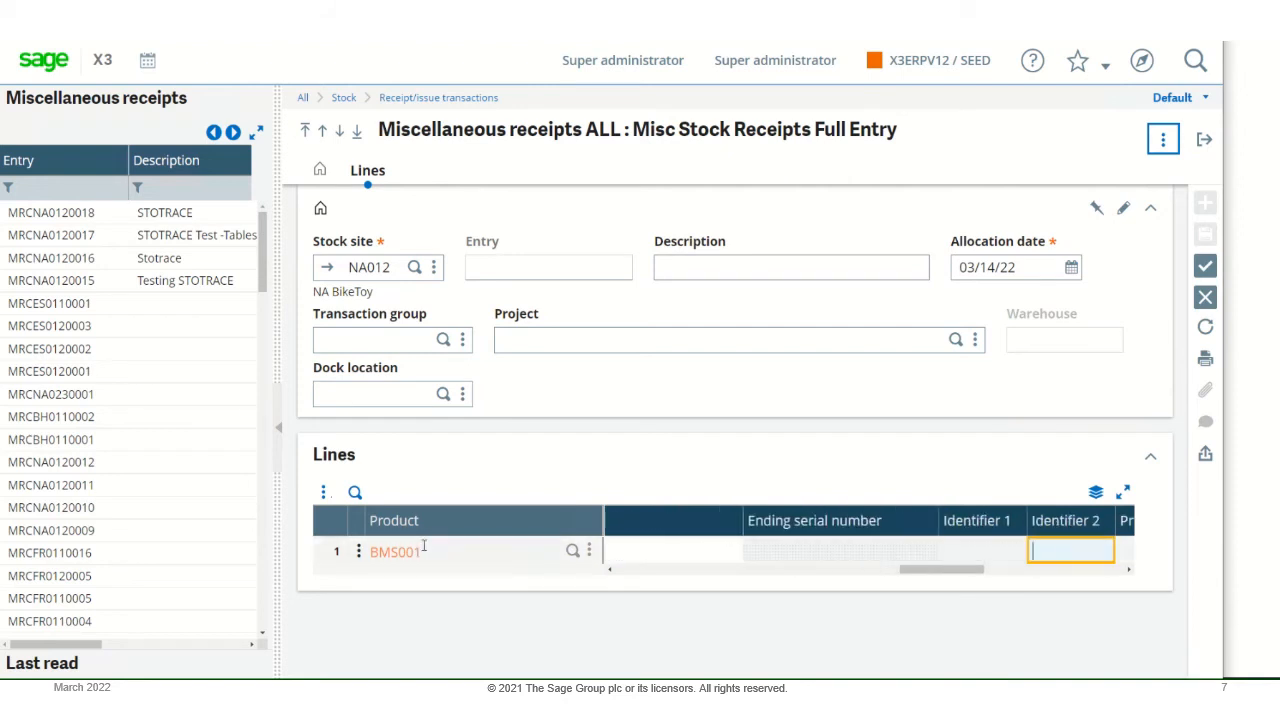
pyautogui.press('Tab')
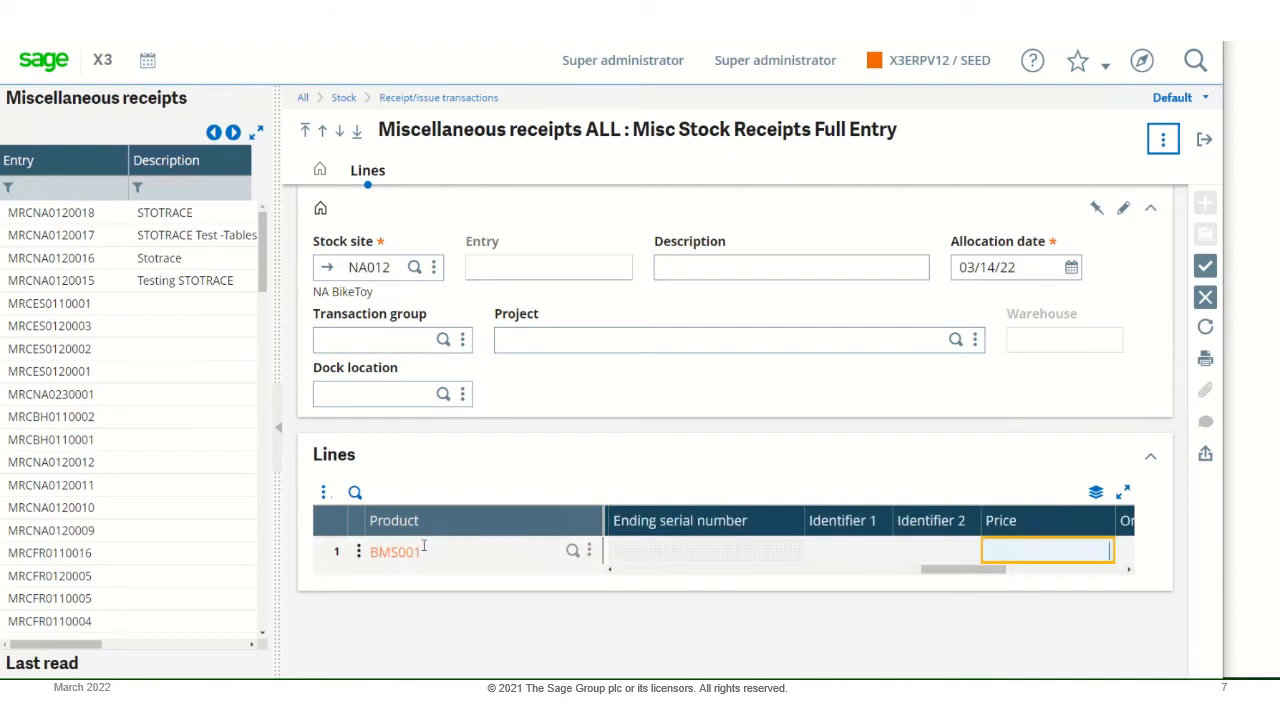
pyautogui.write('4')
pyautogui.press('Tab')
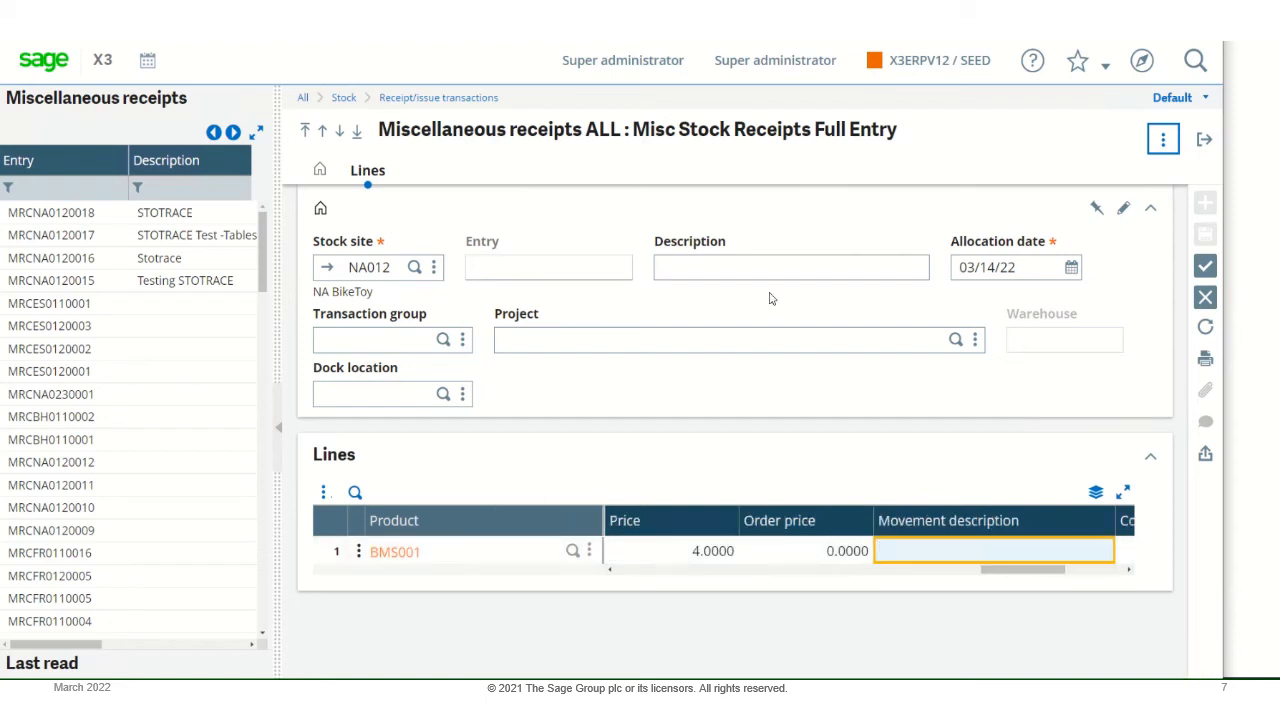
pyautogui.click(1204, 267)
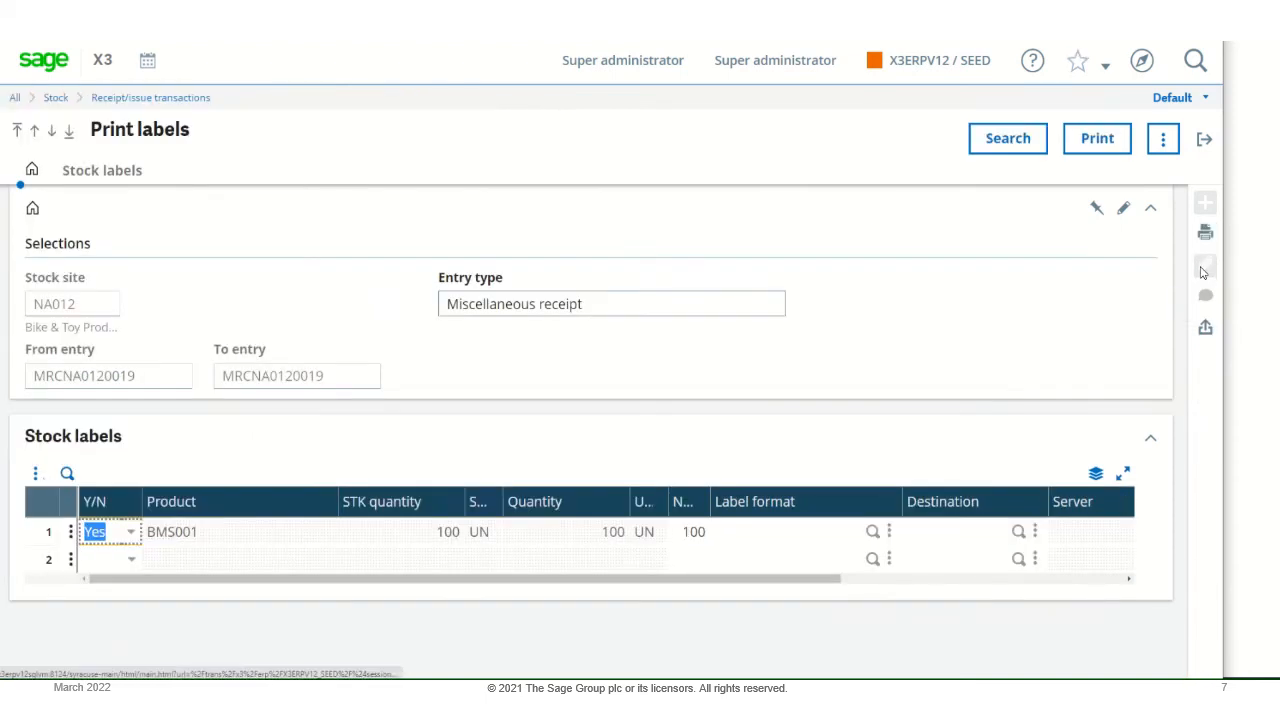
pyautogui.click(1205, 140)
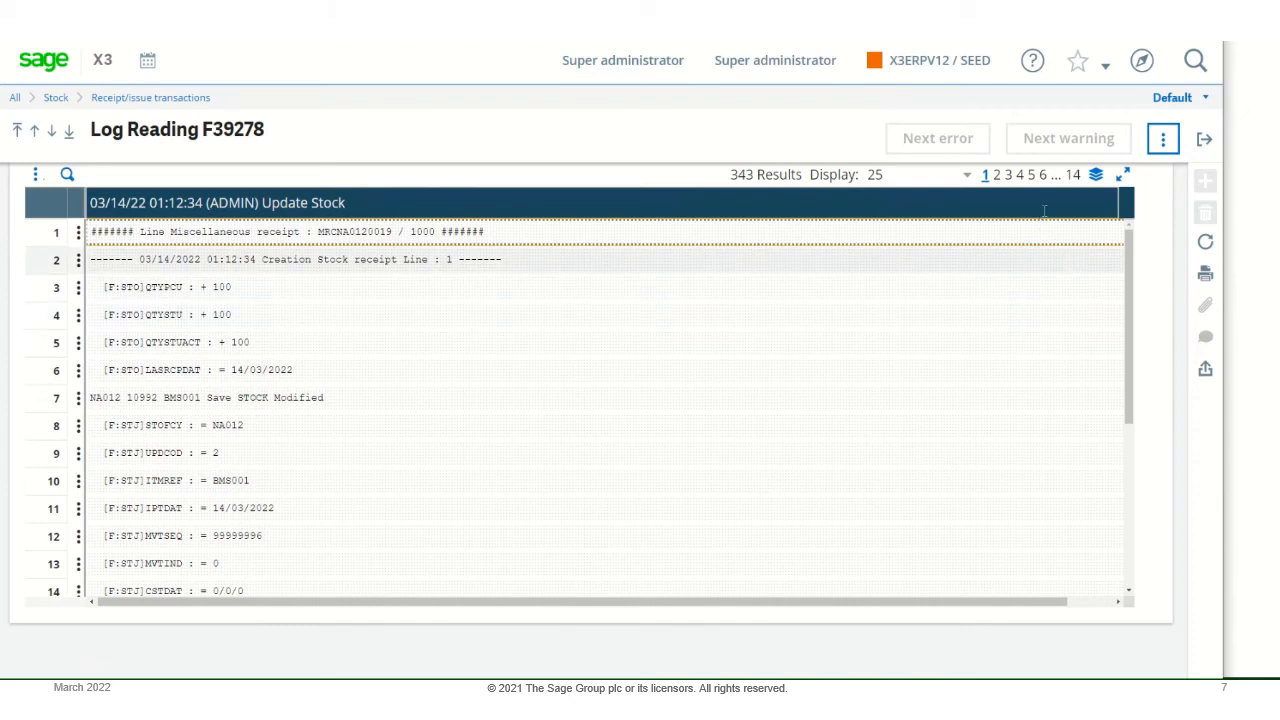
# - Examine the field-level stock update trace log from the first page through page 14, and exit the log
pyautogui.scroll(-3, 509, 297)
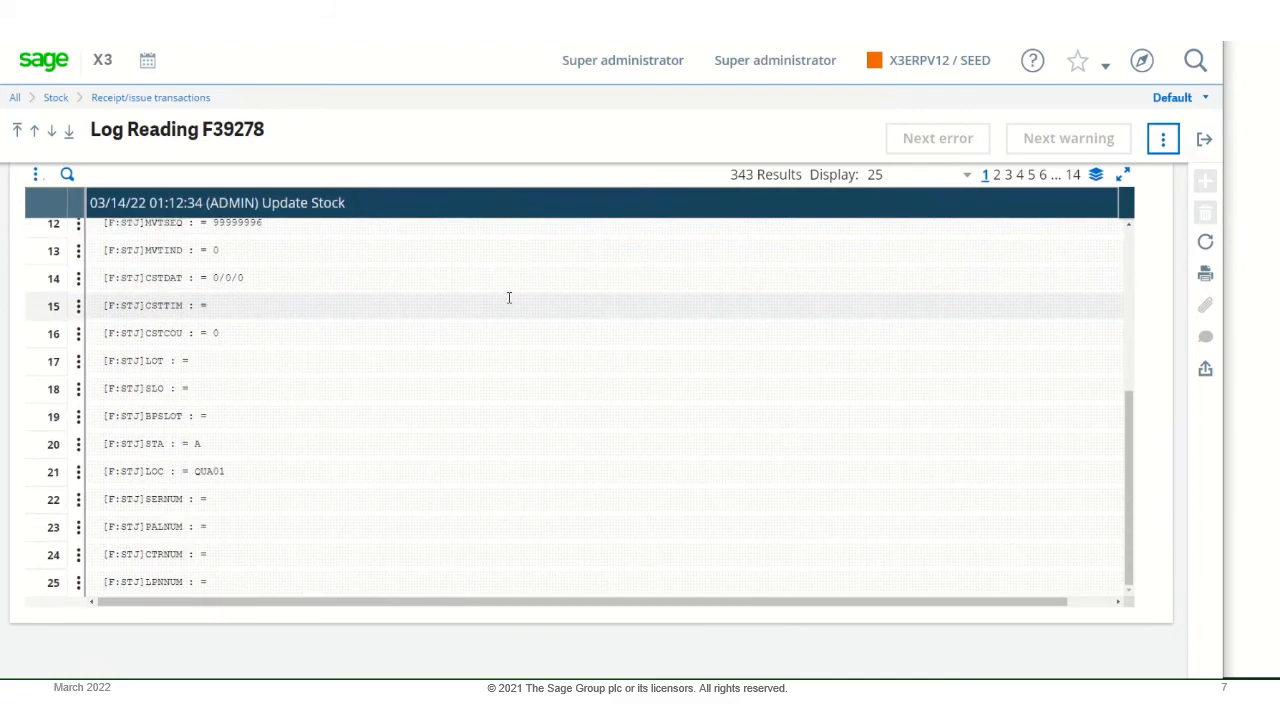
pyautogui.scroll(3, 509, 297)
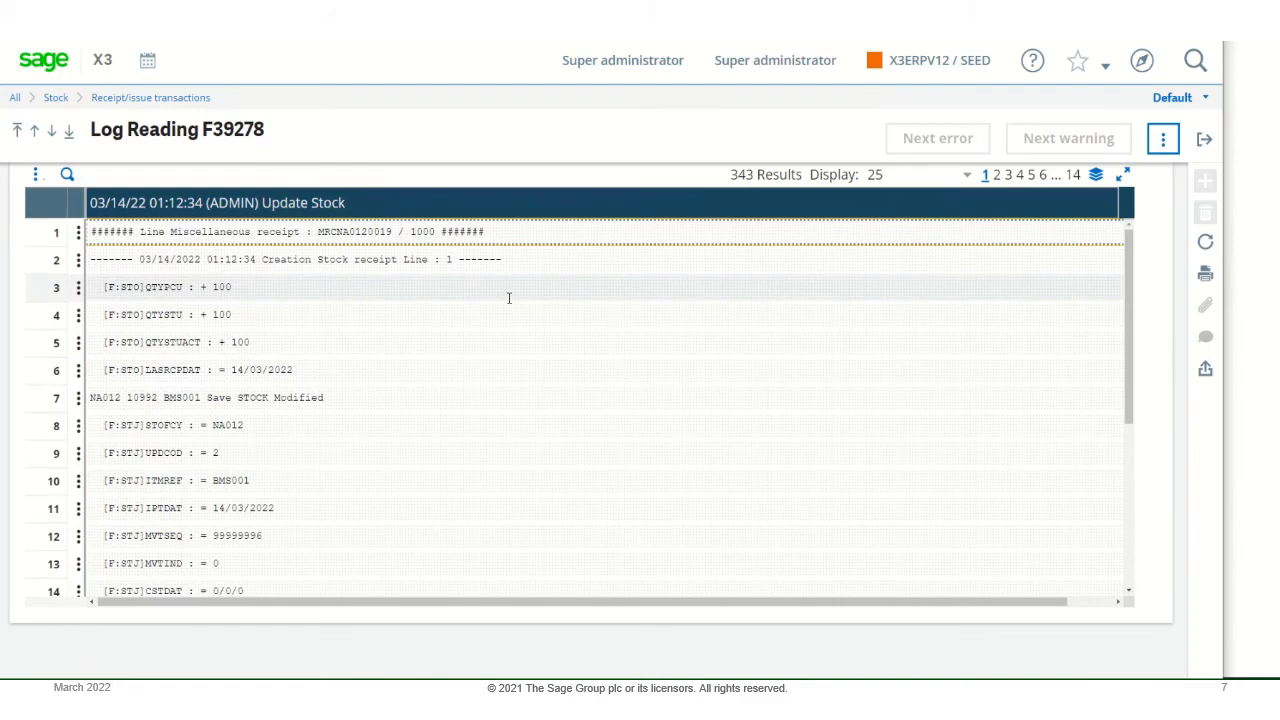
pyautogui.click(1043, 176)
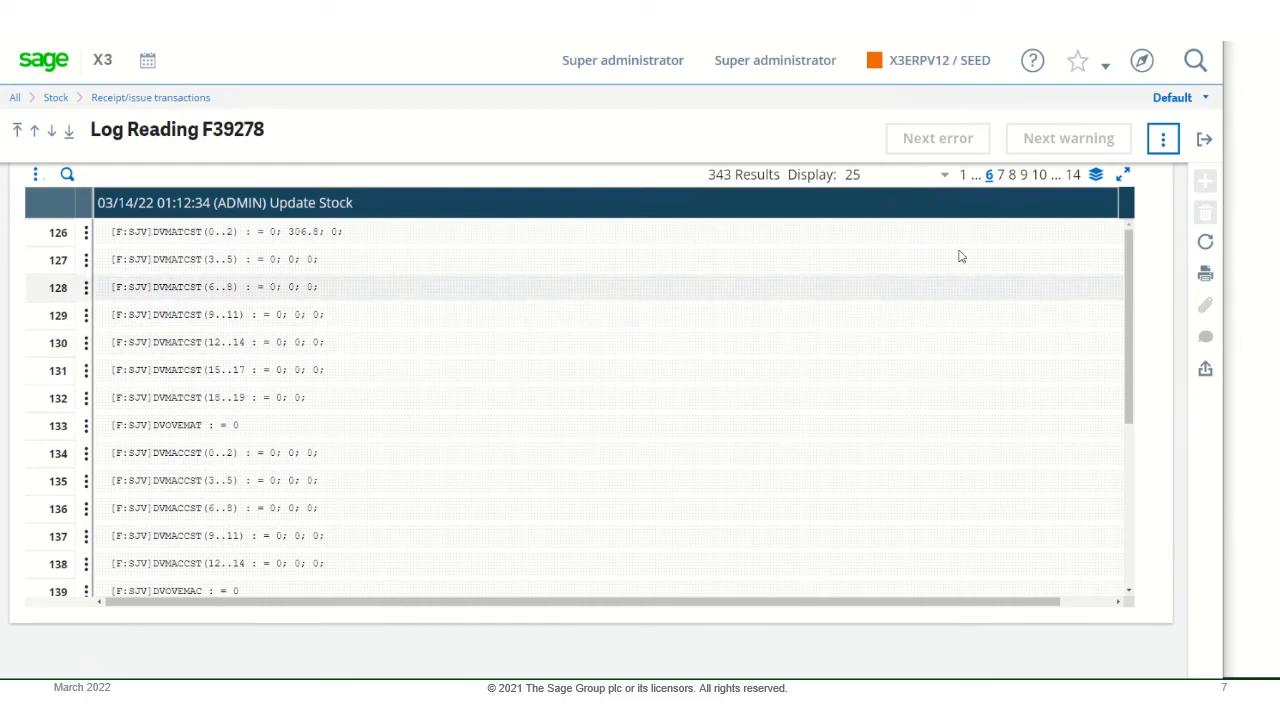
pyautogui.doubleClick(1040, 175)
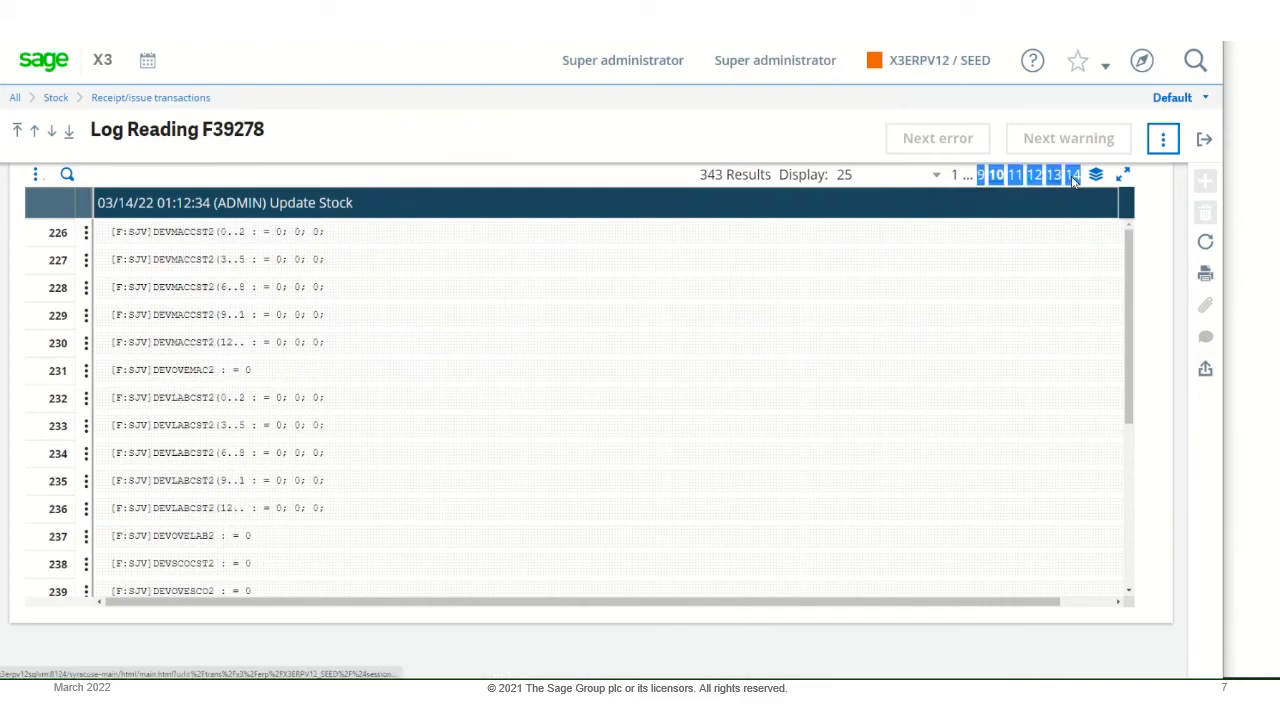
pyautogui.click(1073, 177)
pyautogui.moveTo(1080, 228); pyautogui.dragTo(1072, 188)
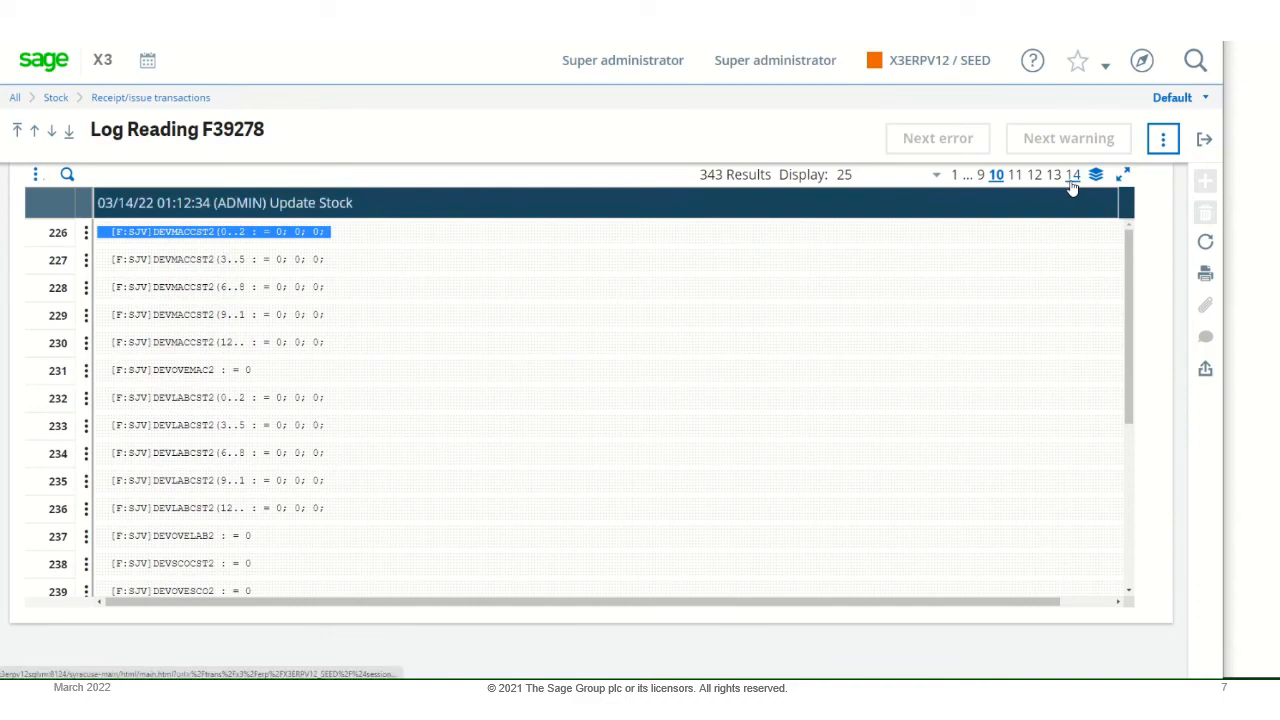
pyautogui.click(1072, 186)
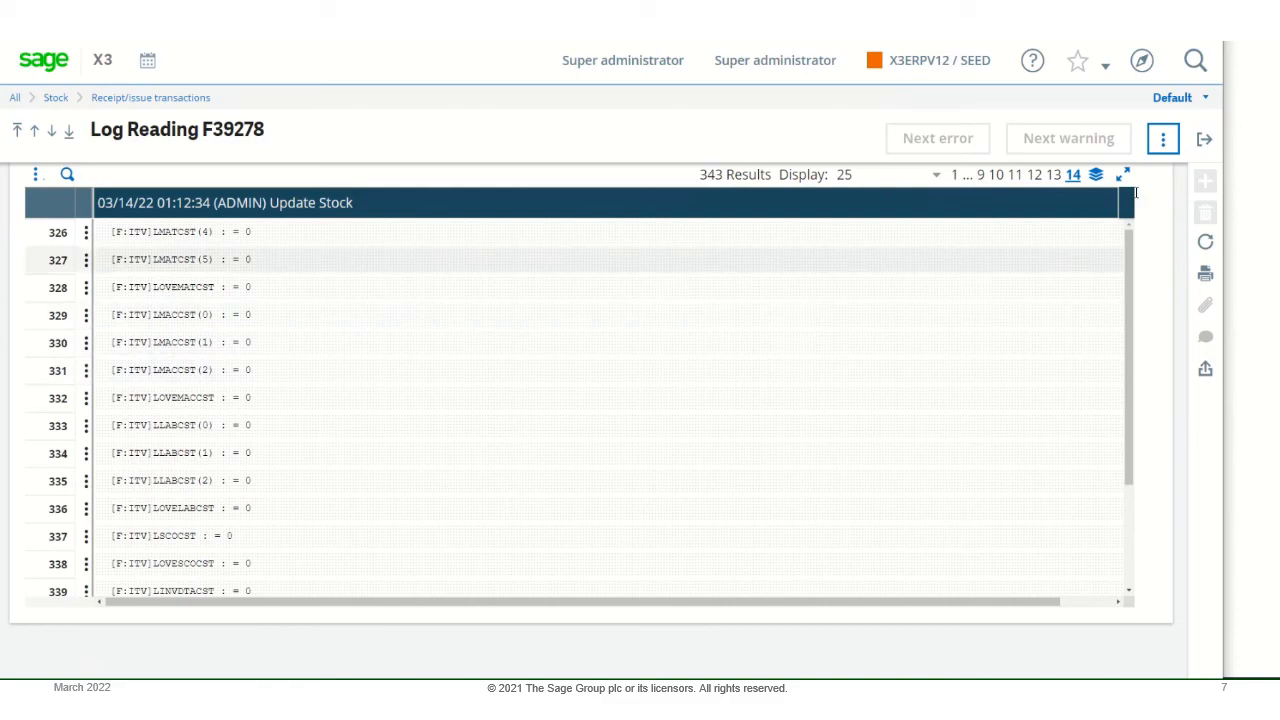
pyautogui.click(1204, 145)
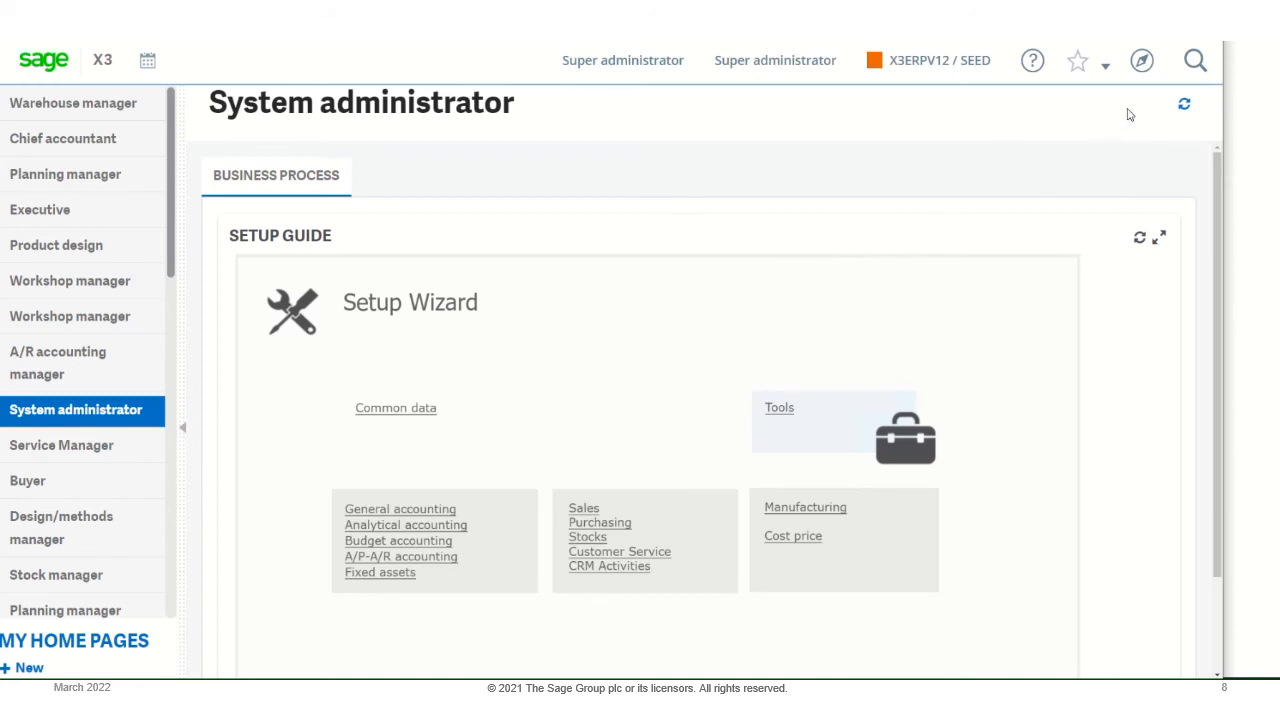
# - Open the Users function under Setup from the collapsed navigation menu
pyautogui.click(1141, 63)
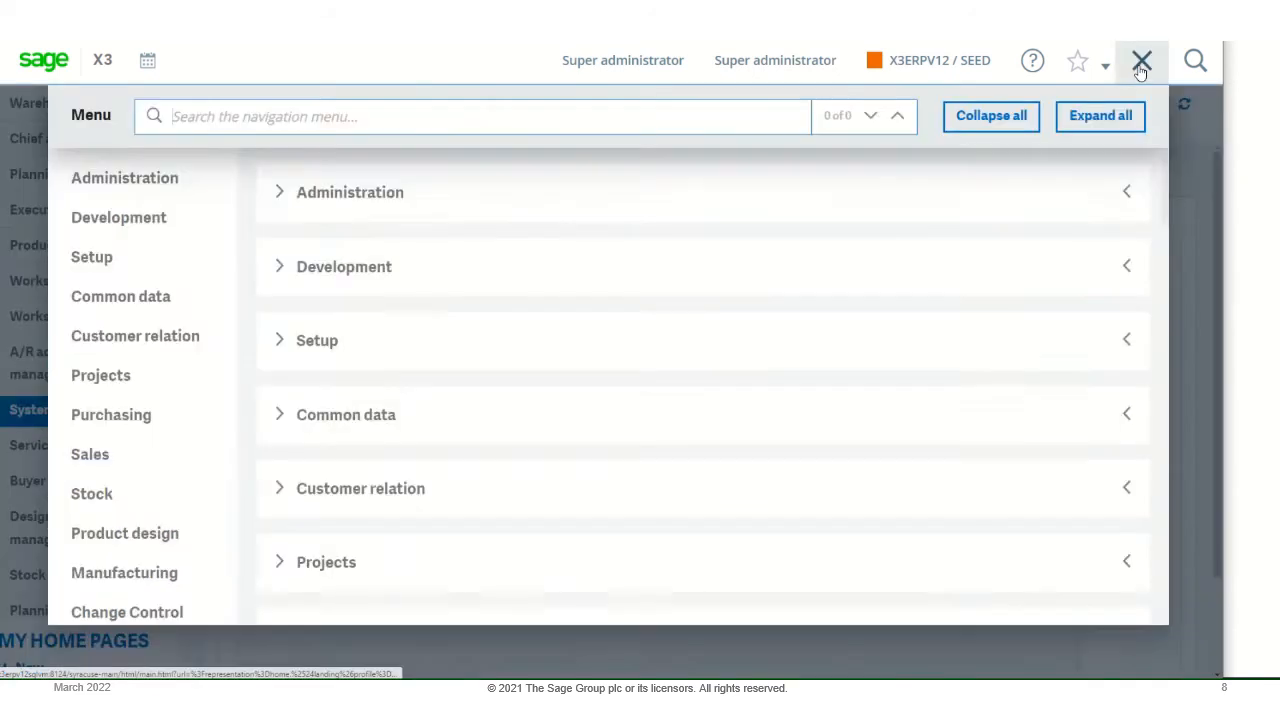
pyautogui.click(1018, 116)
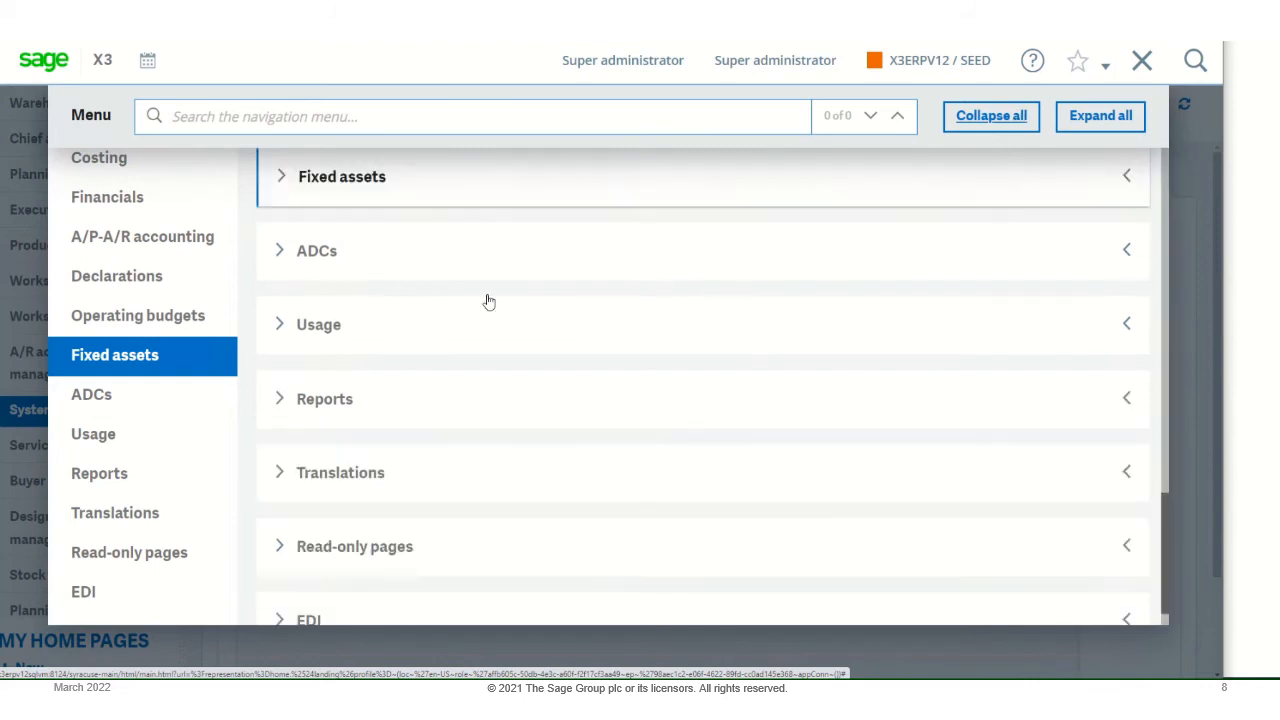
pyautogui.scroll(7, 469, 317)
pyautogui.scroll(5, 469, 317)
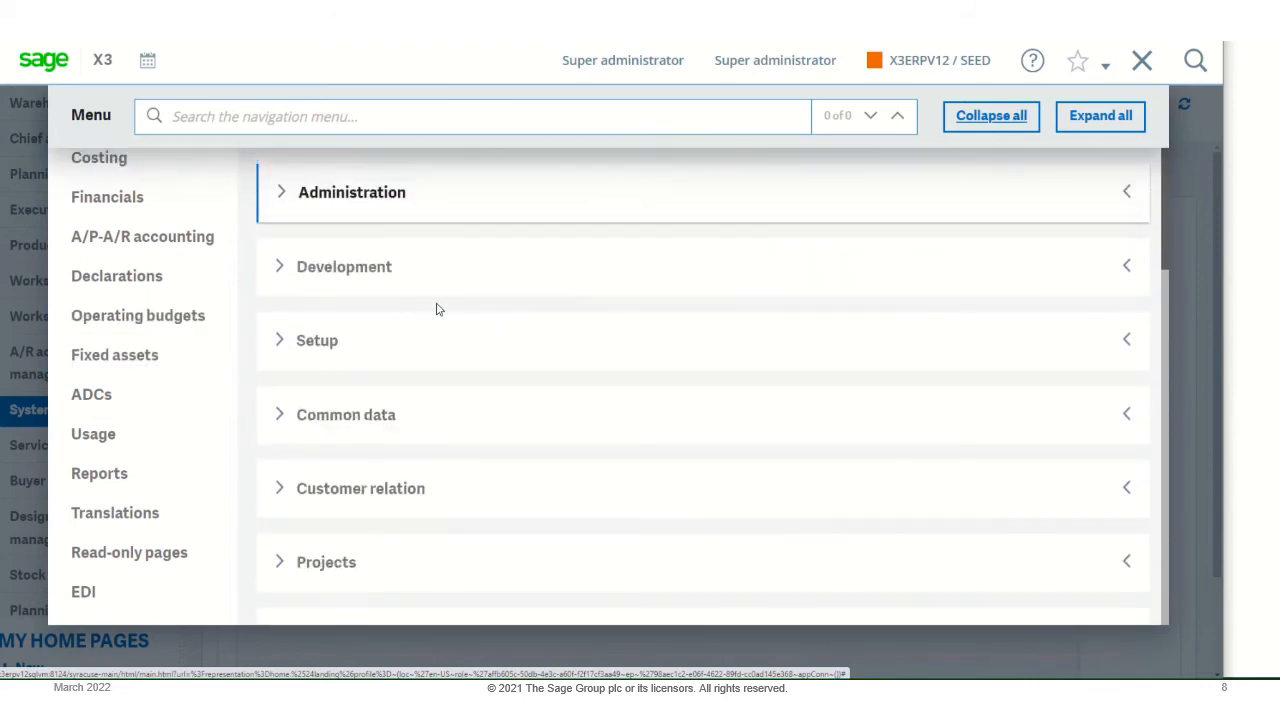
pyautogui.click(331, 401)
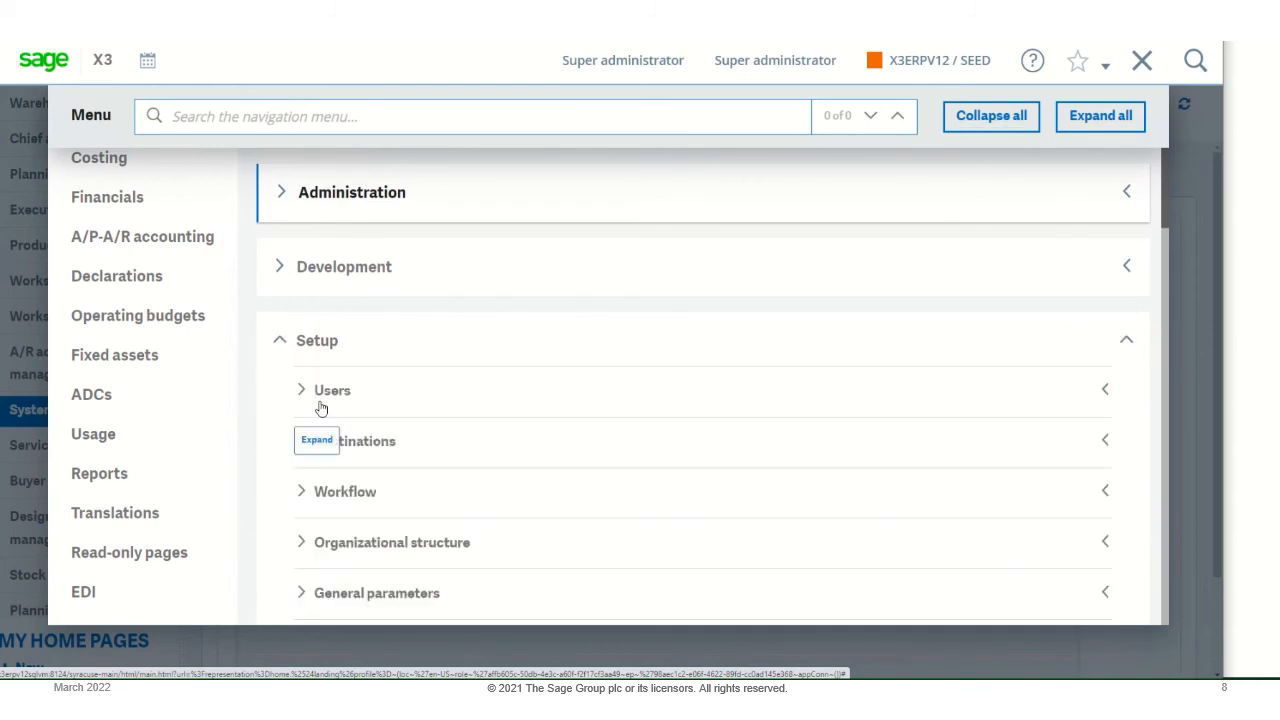
pyautogui.click(300, 391)
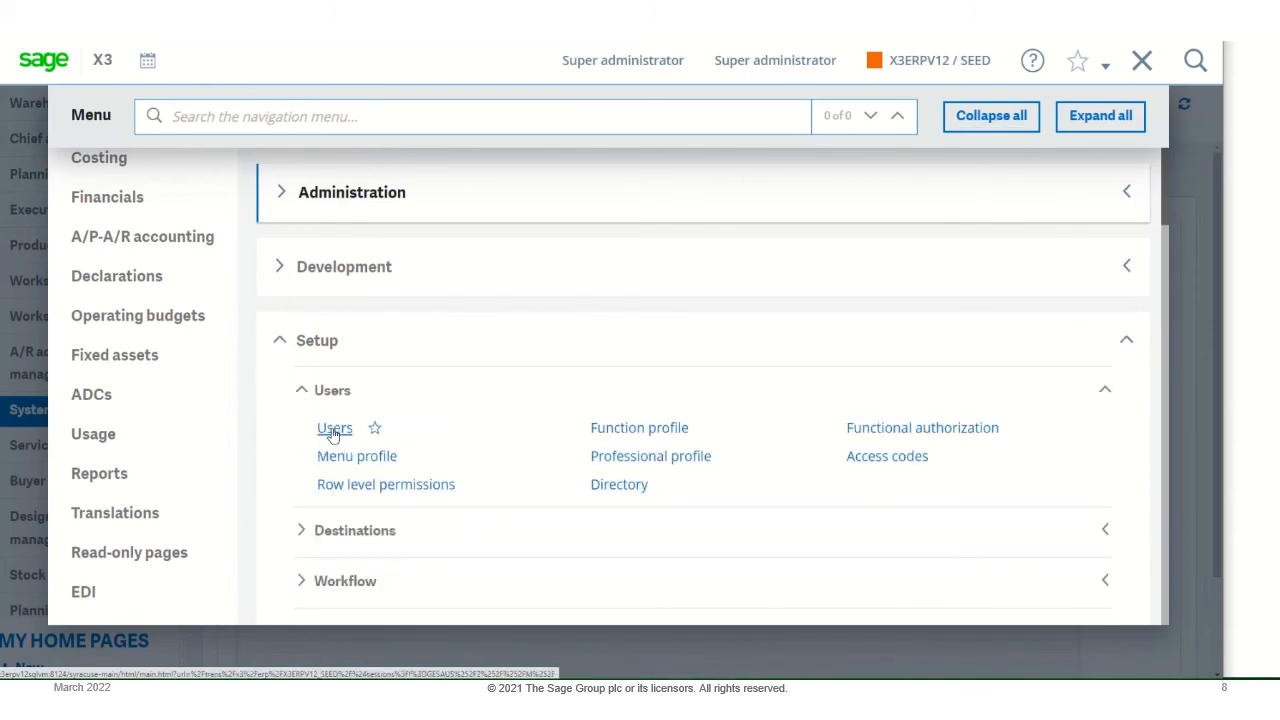
pyautogui.click(335, 429)
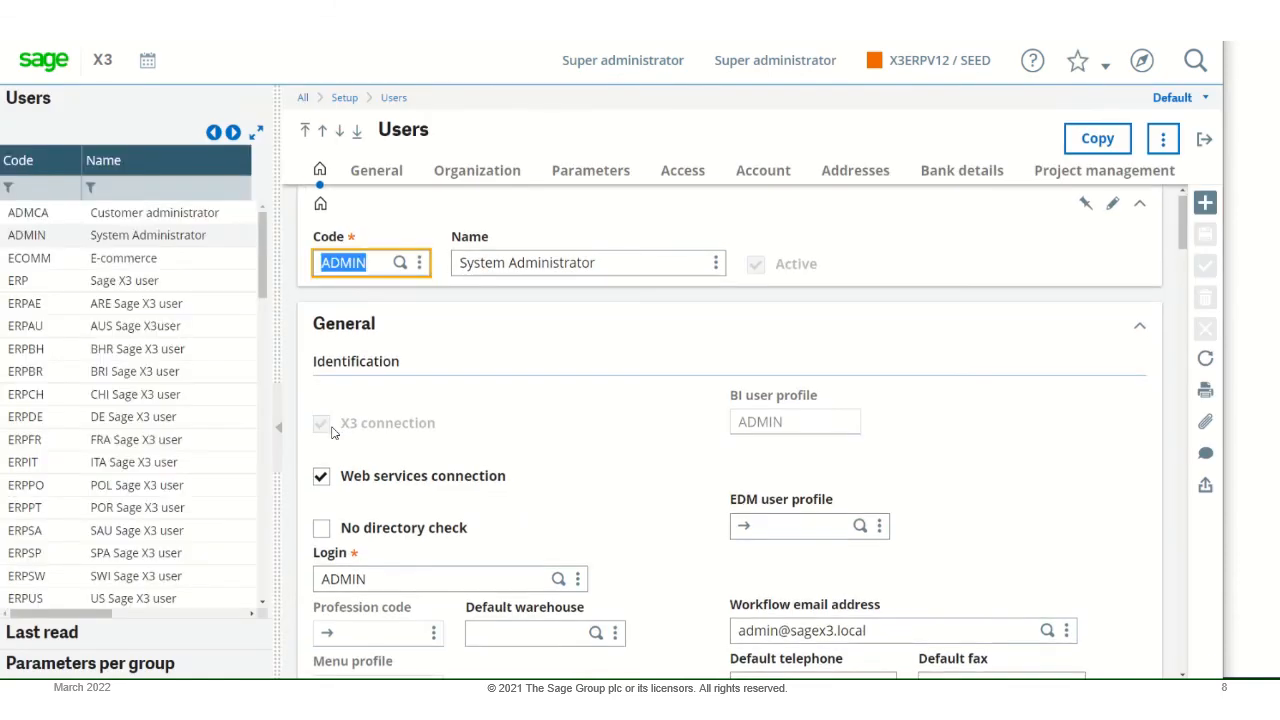
# - Find the STOTRACE parameter through the ADMIN user's parameter search and open its user parameter values
pyautogui.click(590, 171)
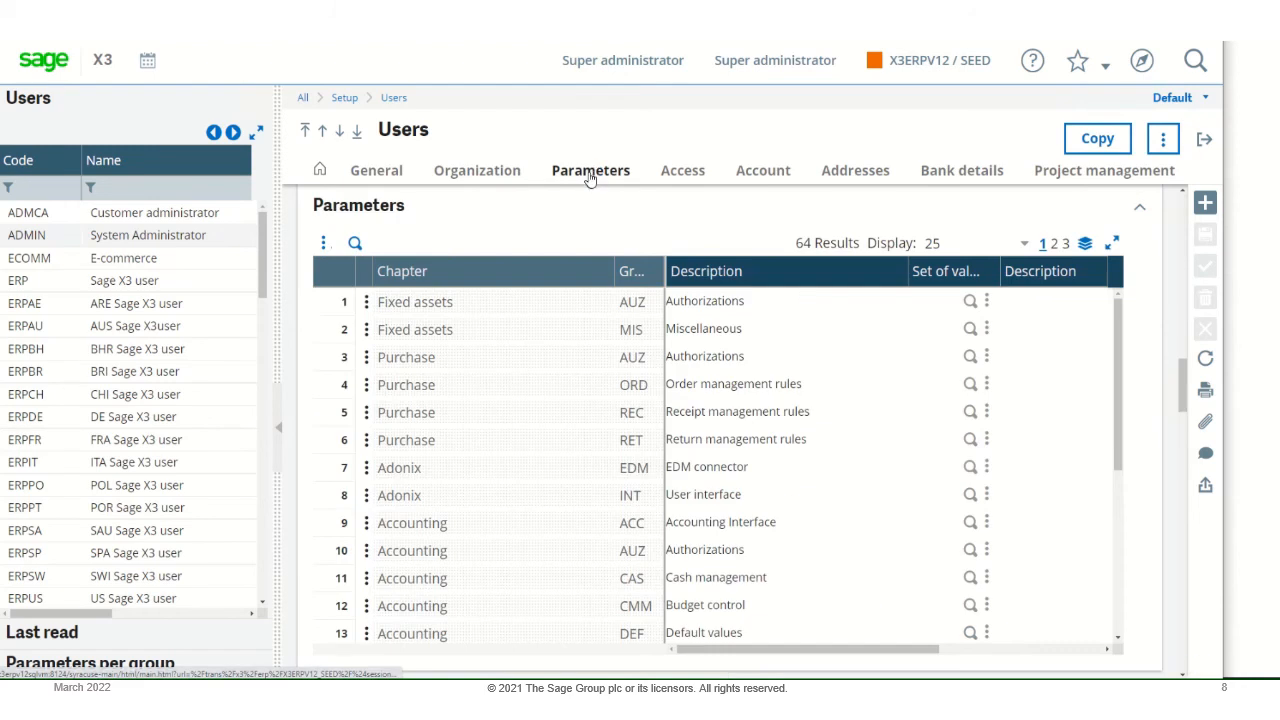
pyautogui.click(366, 302)
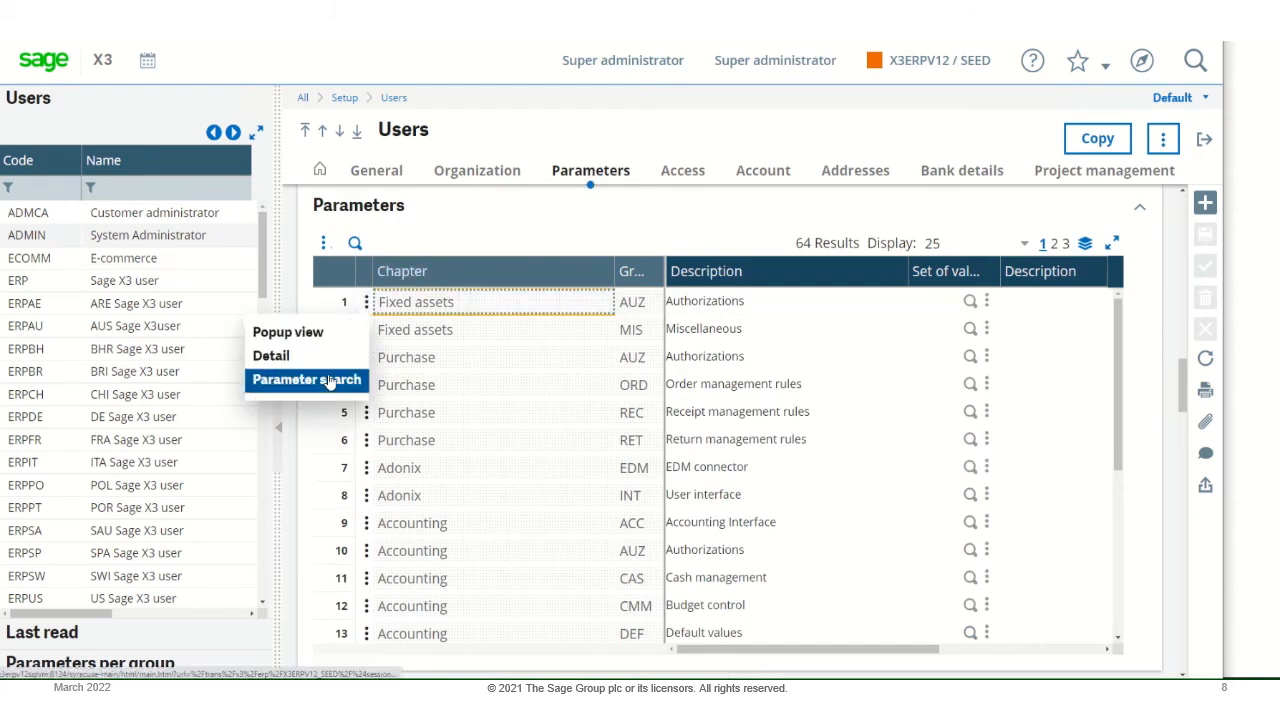
pyautogui.click(330, 381)
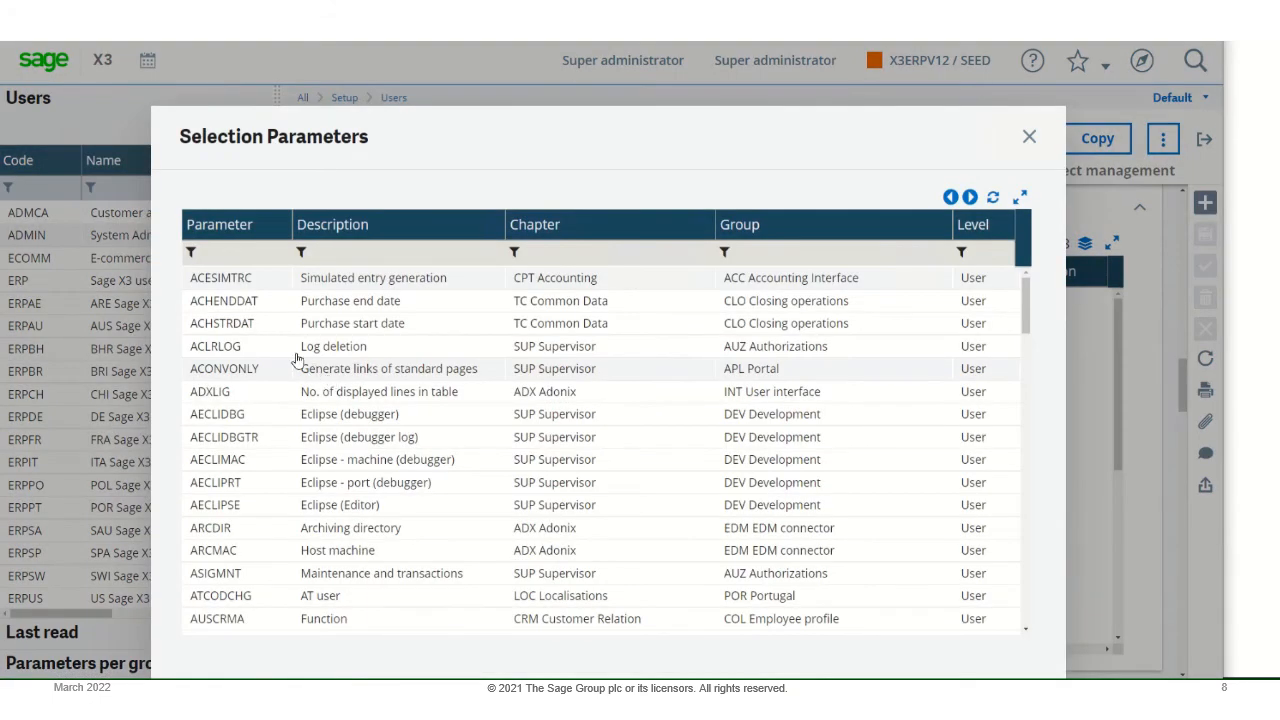
pyautogui.click(217, 250)
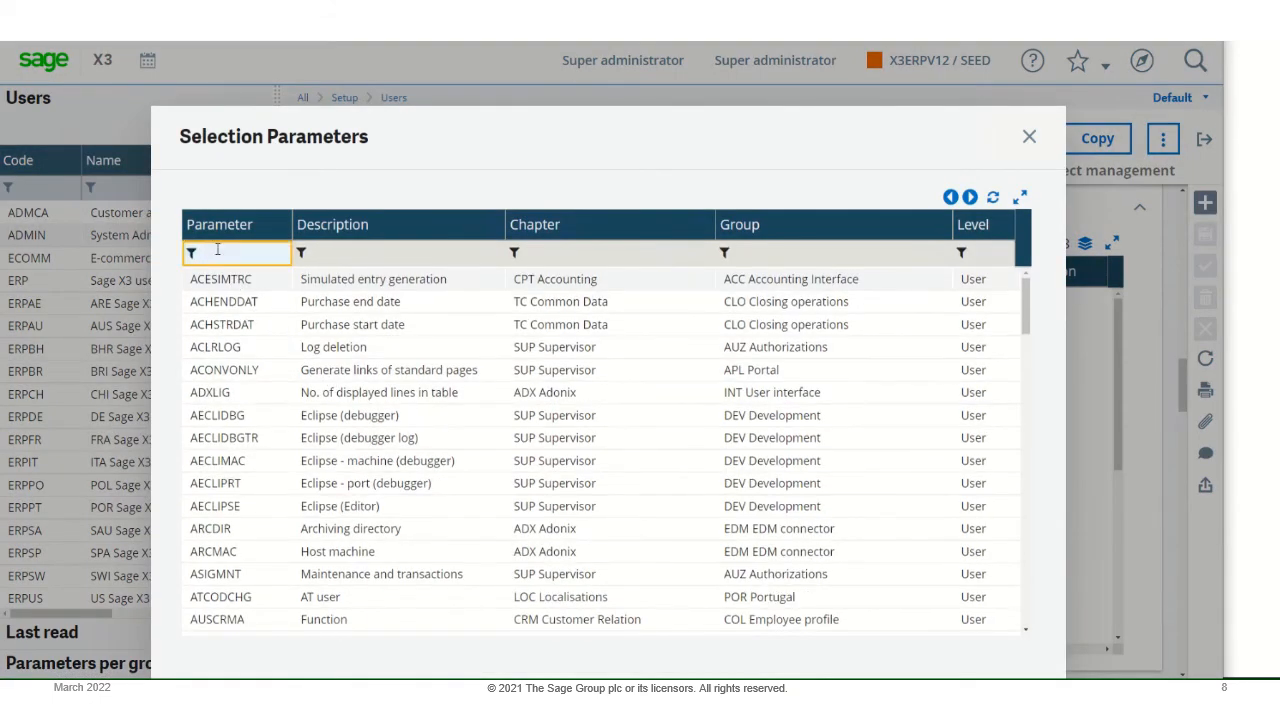
pyautogui.write('stetrace')
pyautogui.press('Return')
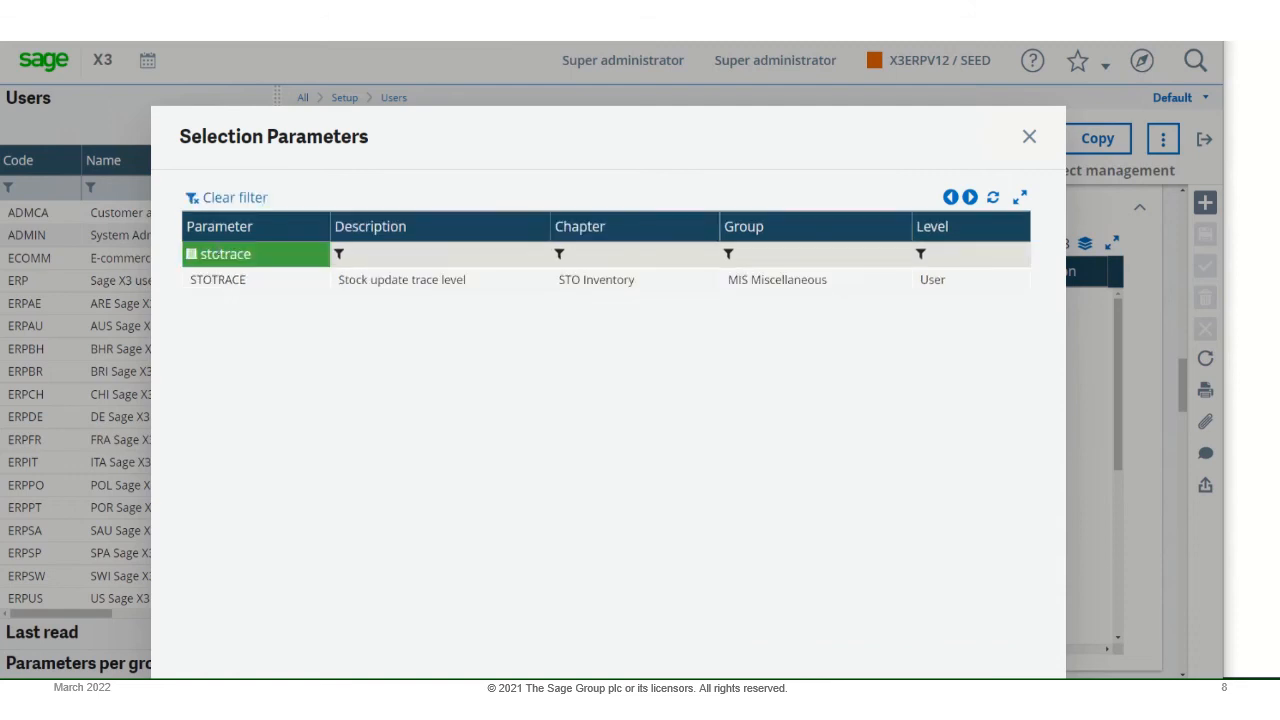
pyautogui.click(360, 286)
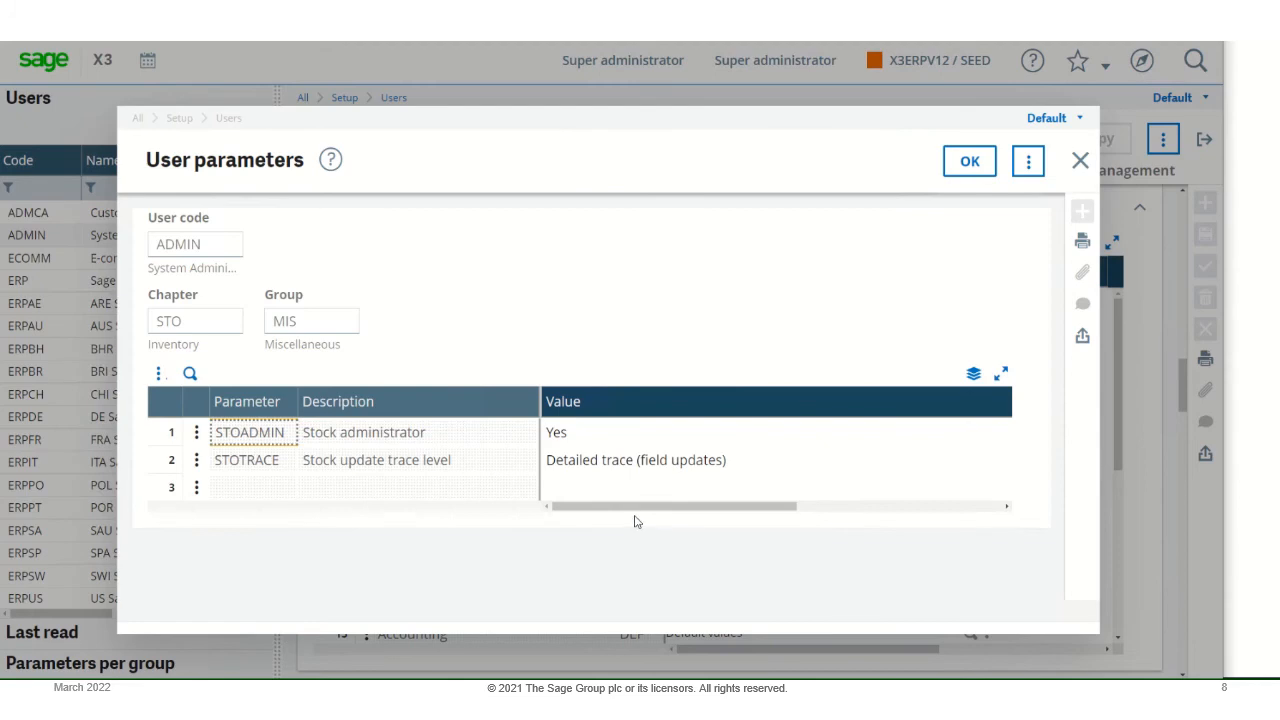
# - Set the STOTRACE stock update trace level to "No trace" and accept the user parameters
pyautogui.moveTo(641, 511); pyautogui.dragTo(837, 538)
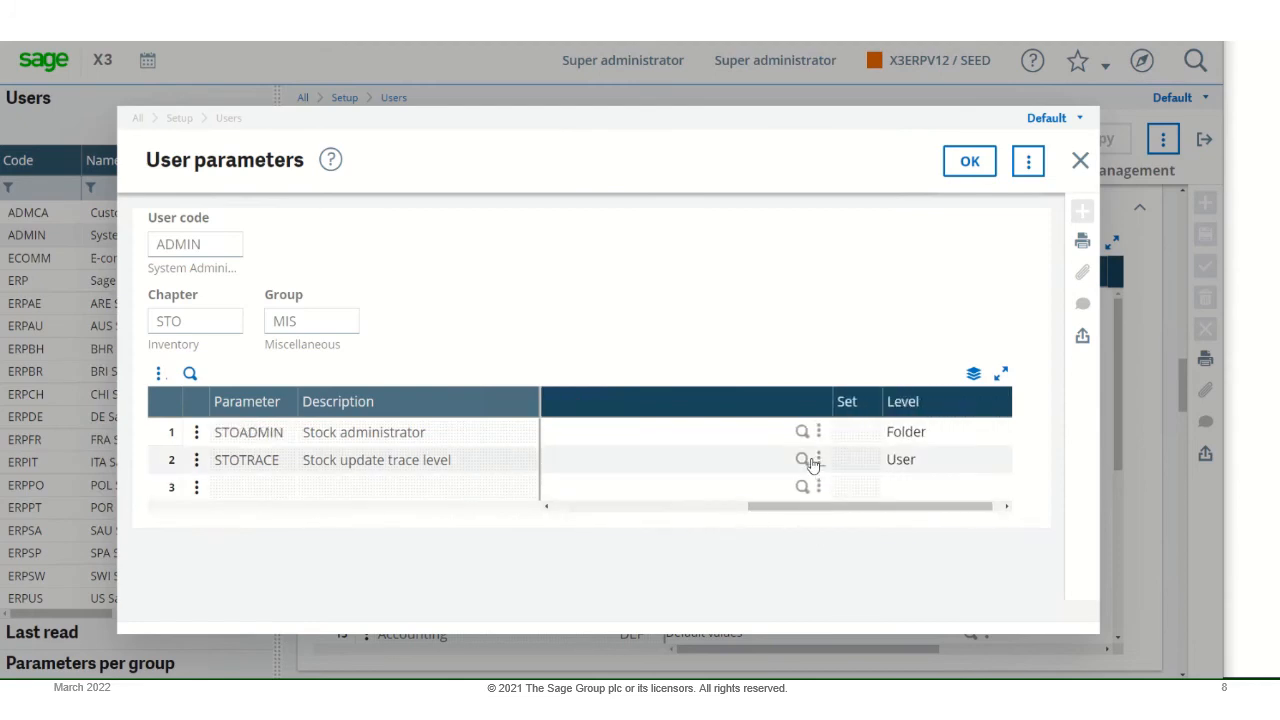
pyautogui.click(802, 459)
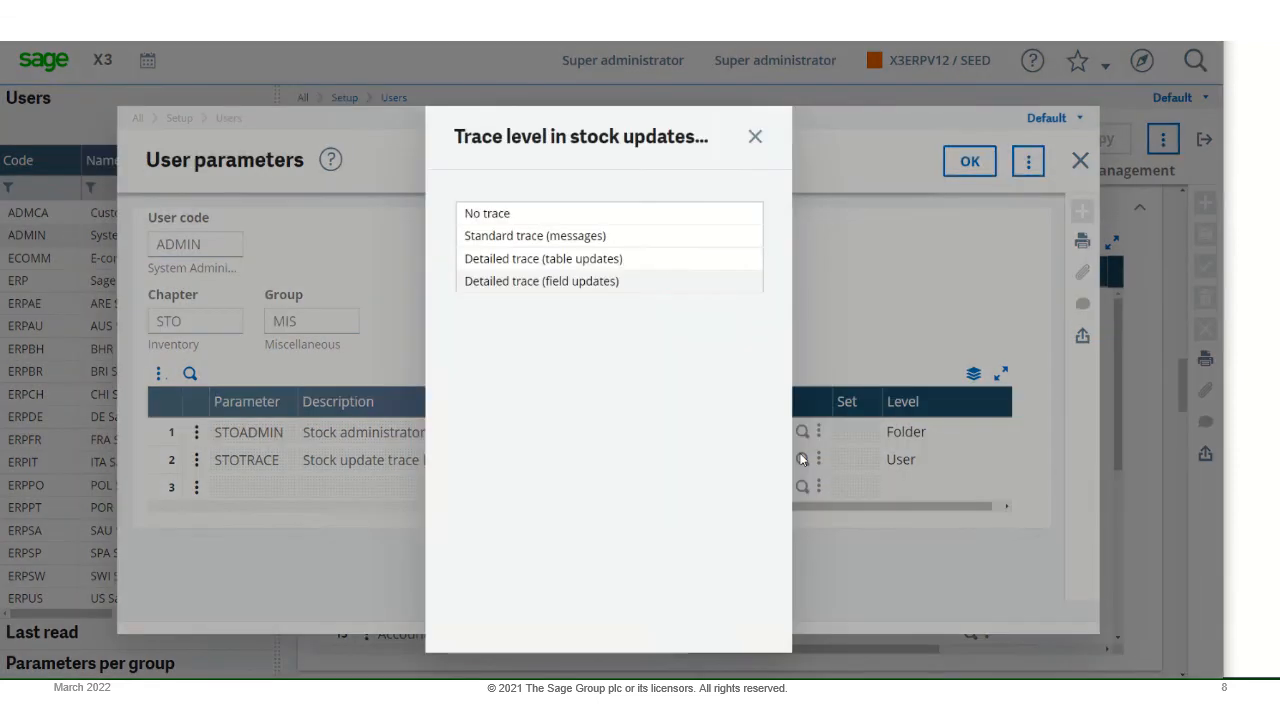
pyautogui.click(505, 216)
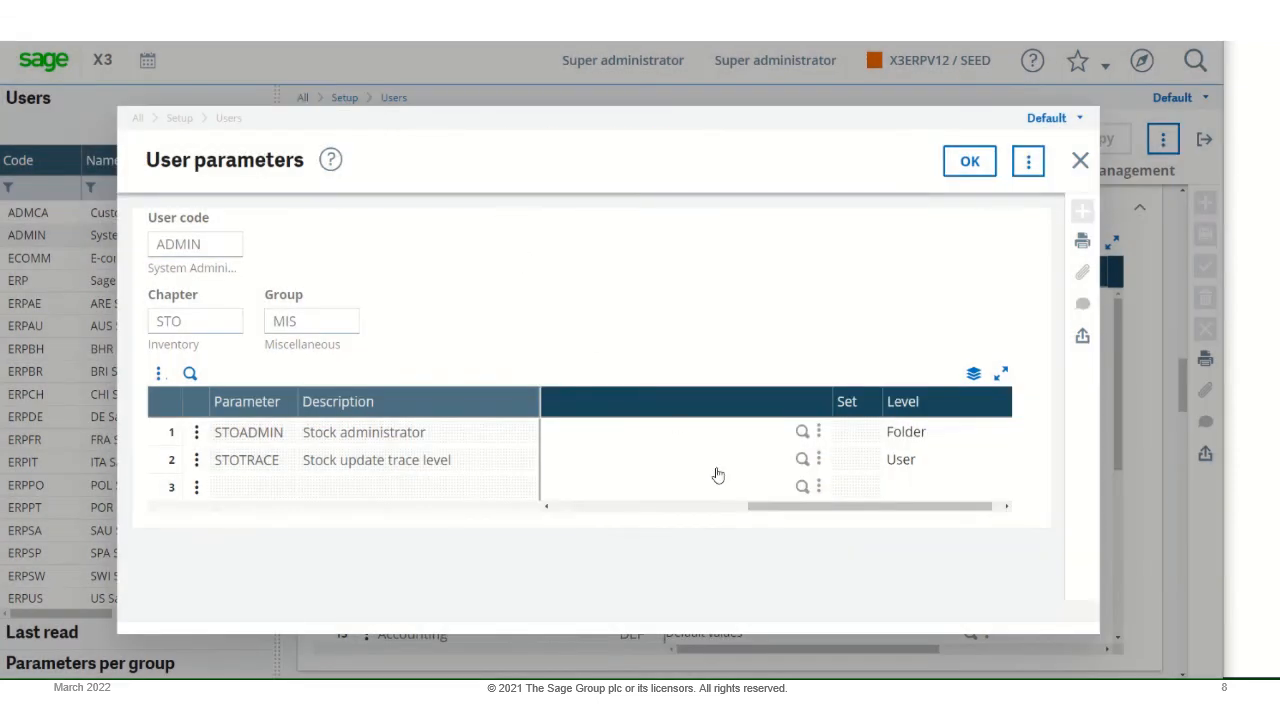
pyautogui.moveTo(757, 512); pyautogui.dragTo(530, 497)
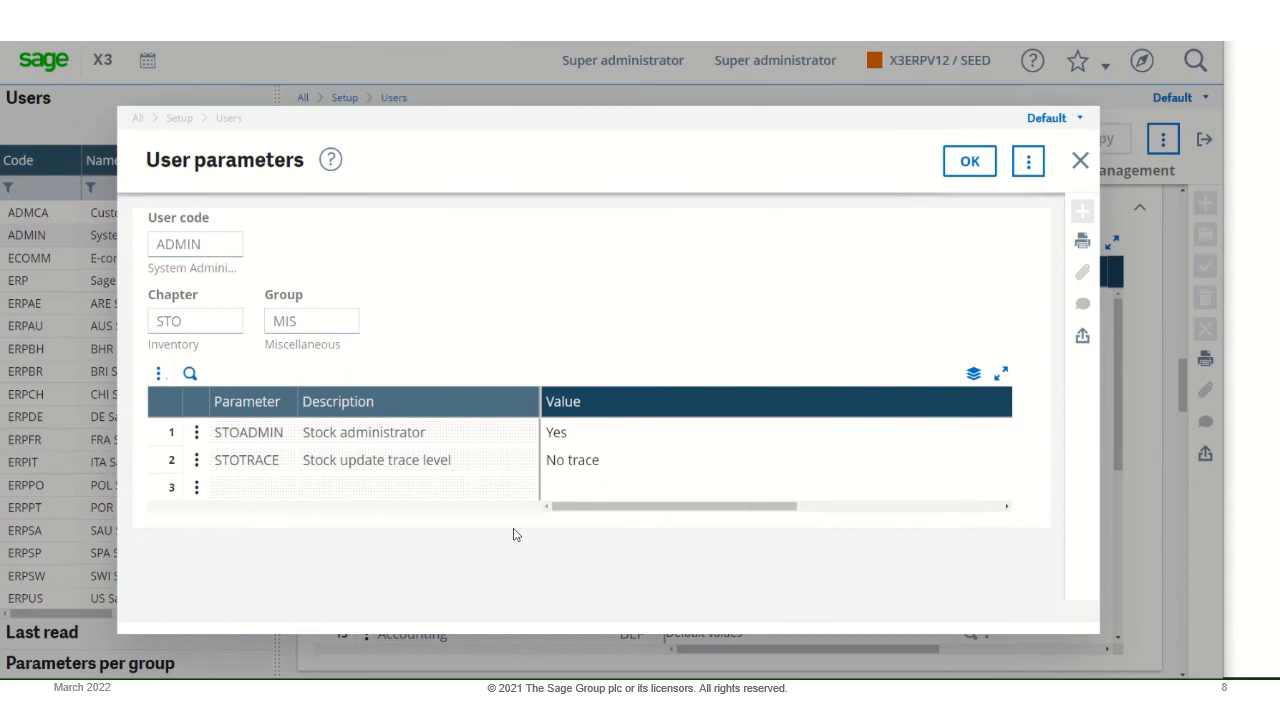
pyautogui.click(963, 165)
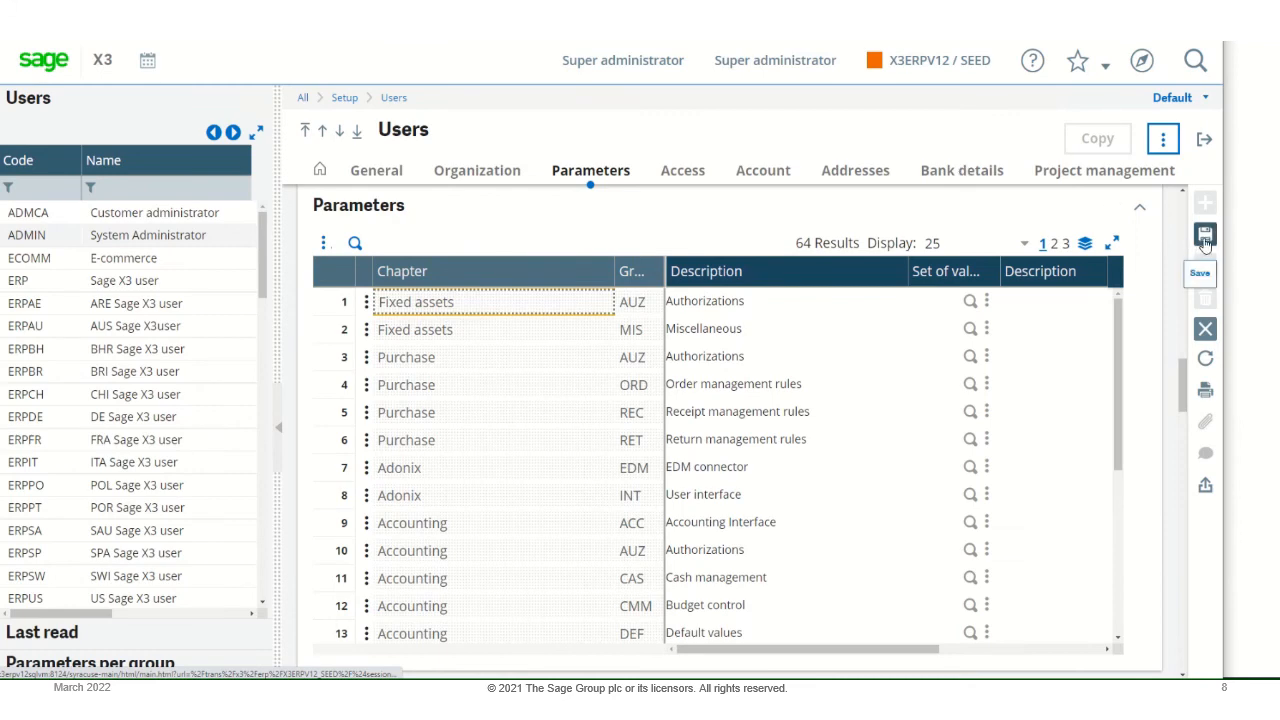
# - Save the ADMIN user record with its changed parameter and exit the Users function
pyautogui.click(1205, 238)
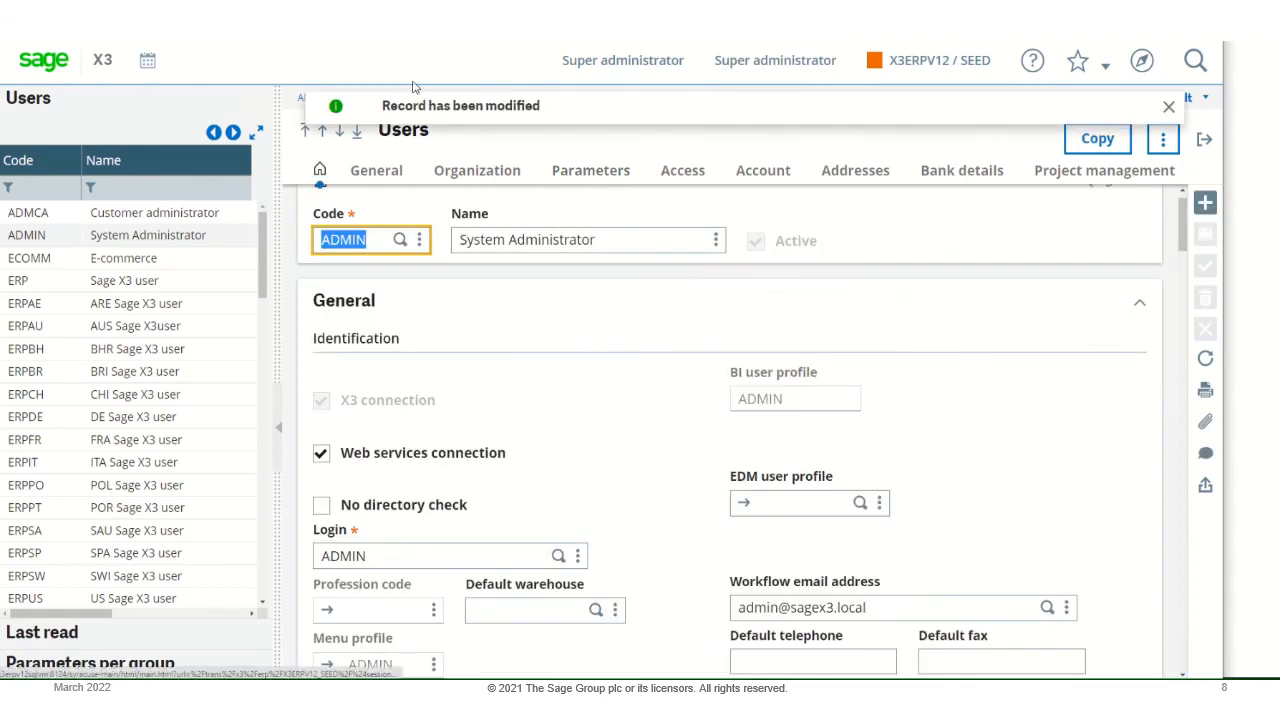
pyautogui.click(1169, 107)
pyautogui.click(1180, 97)
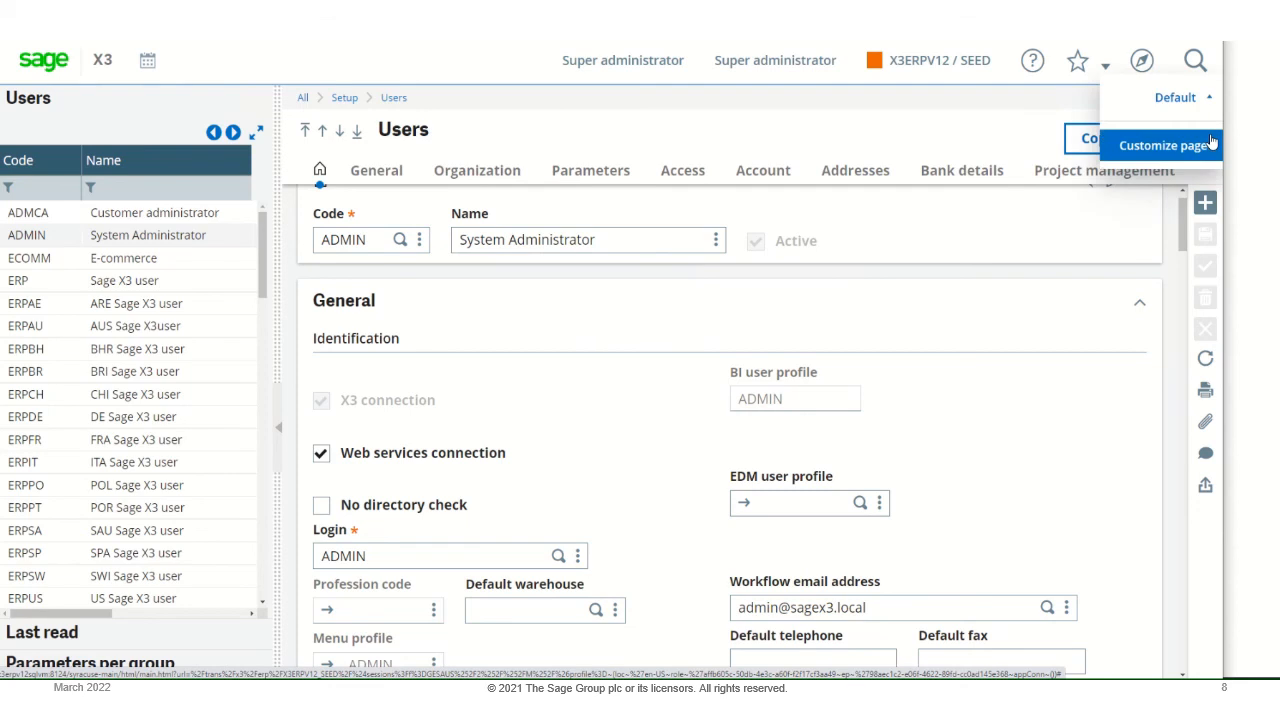
pyautogui.click(936, 116)
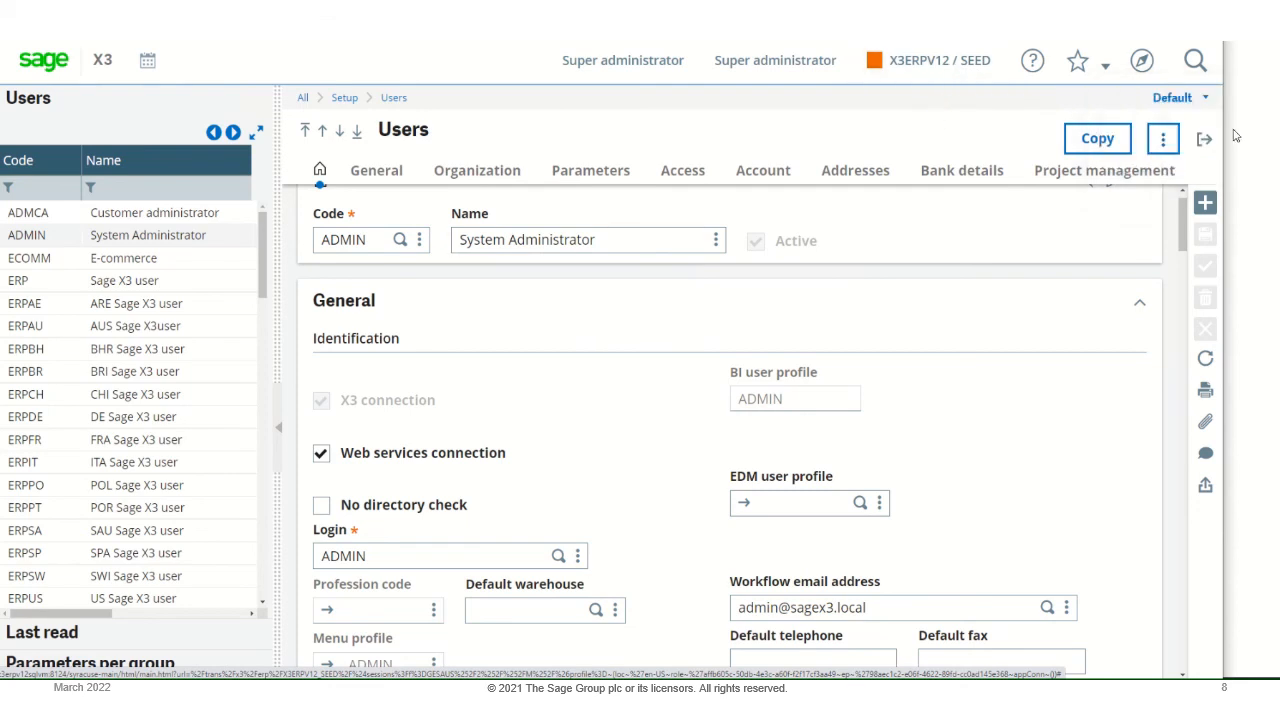
pyautogui.click(1205, 140)
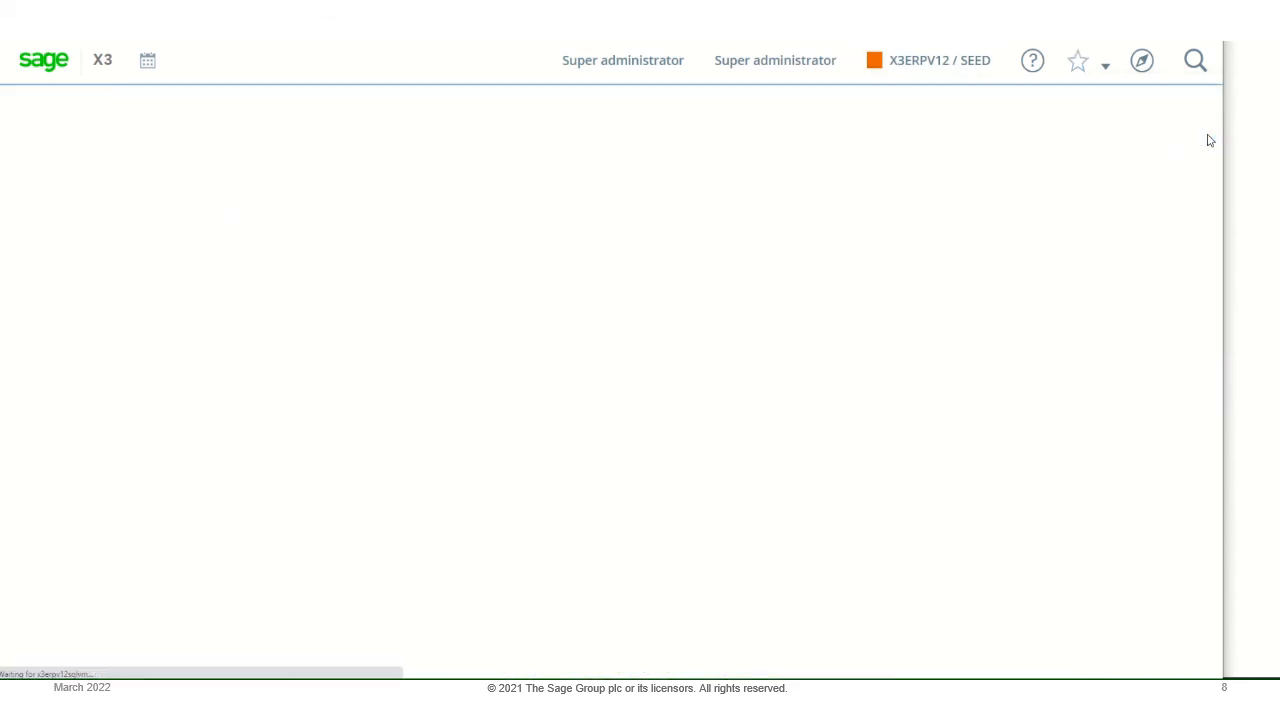